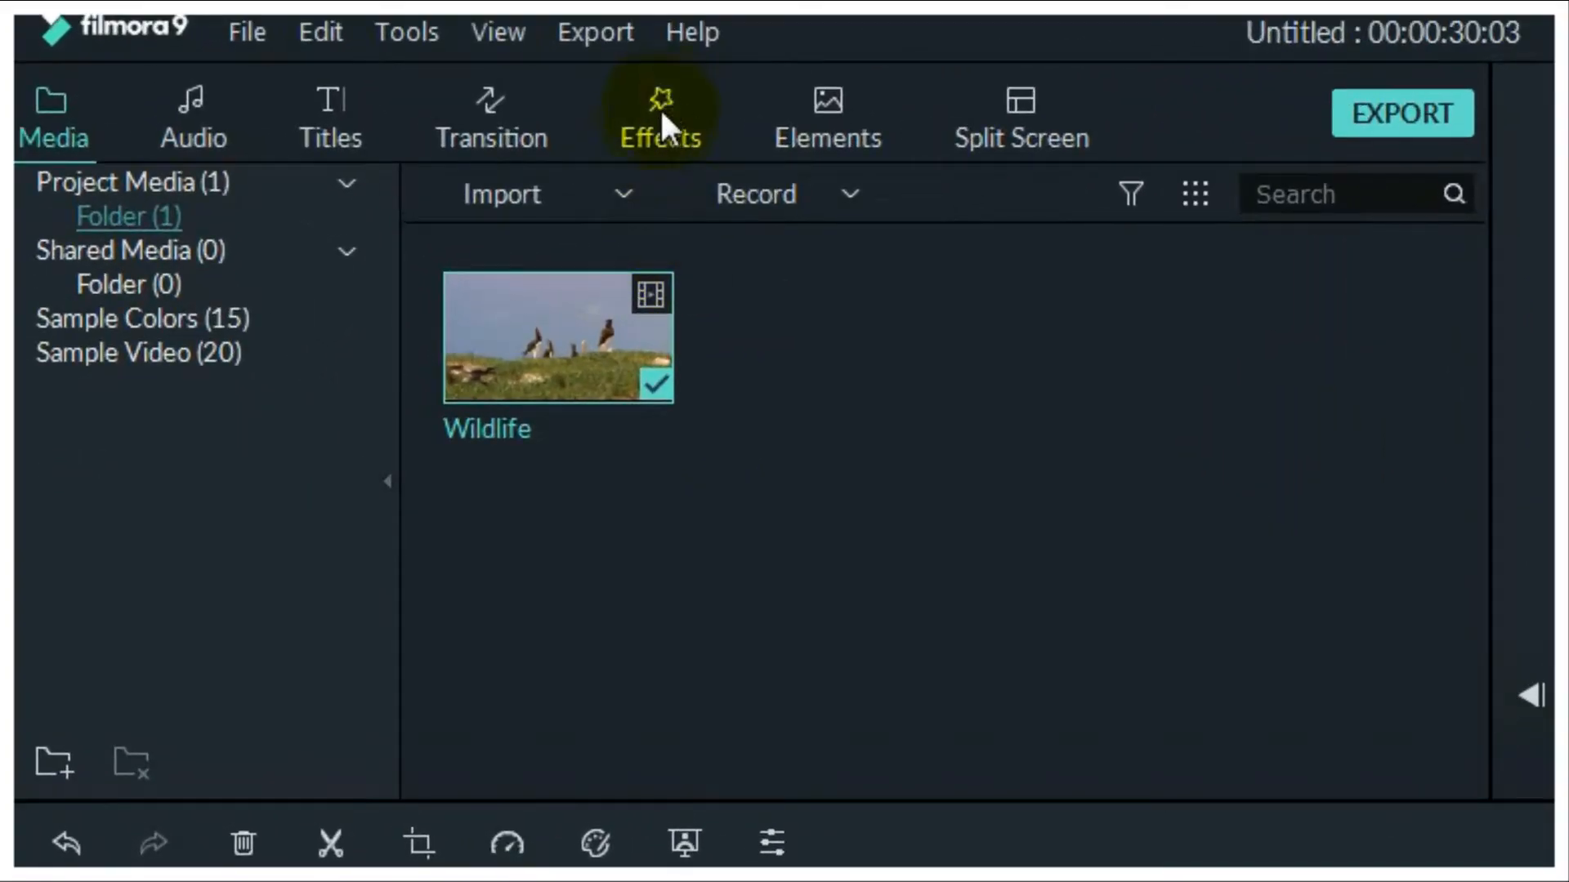
- Apply the Cinema 21:9 frame overlay to the Wildlife clip on the timeline
left_click(660, 106)
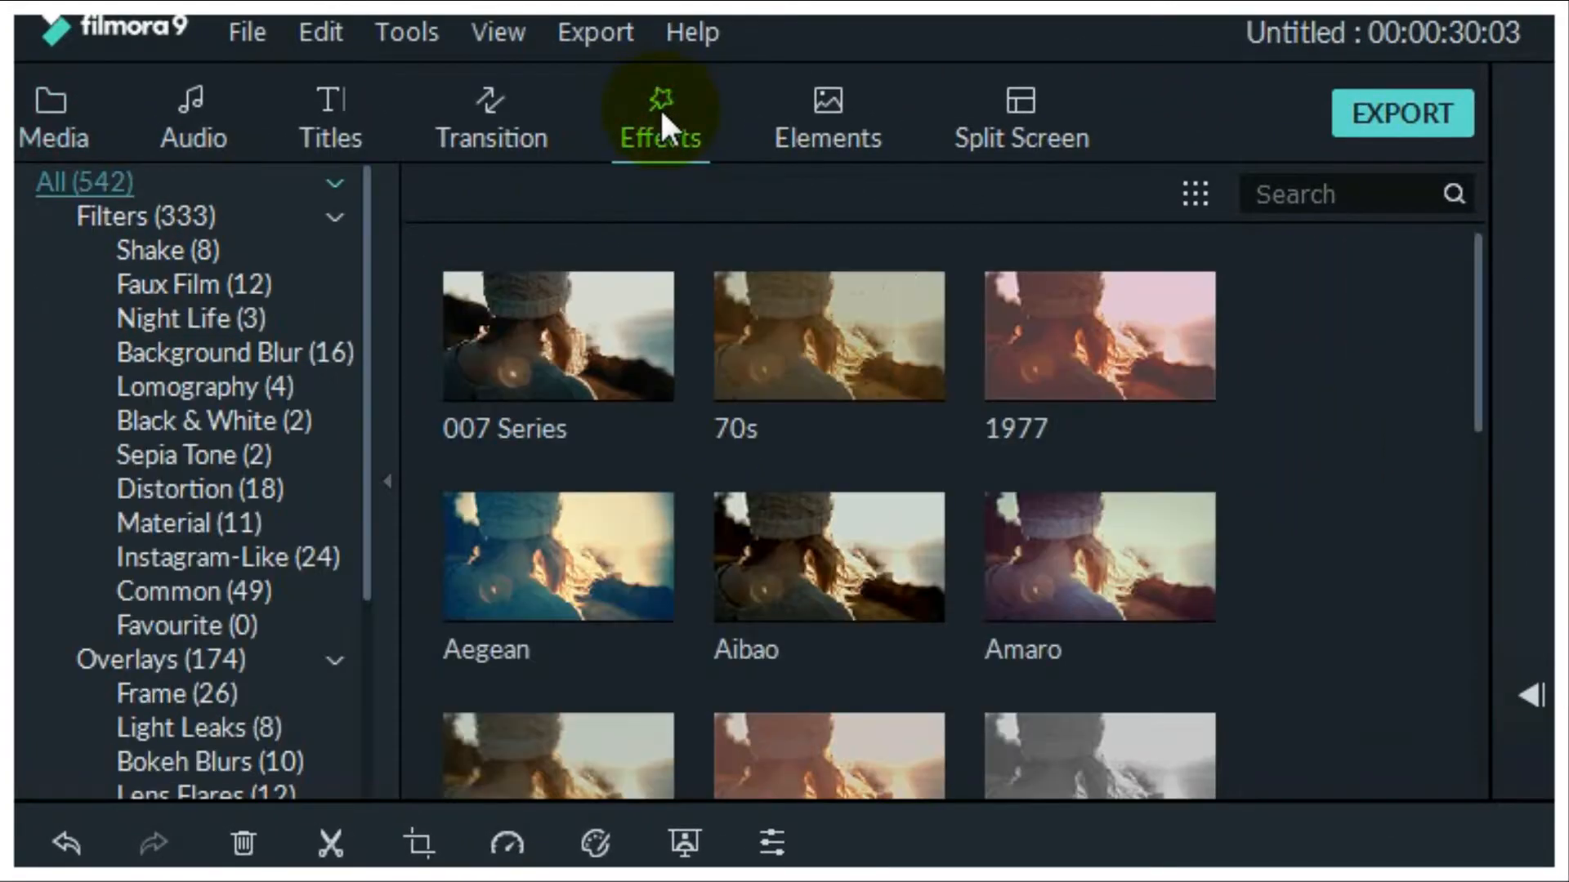
left_click_drag(364, 380, 364, 490)
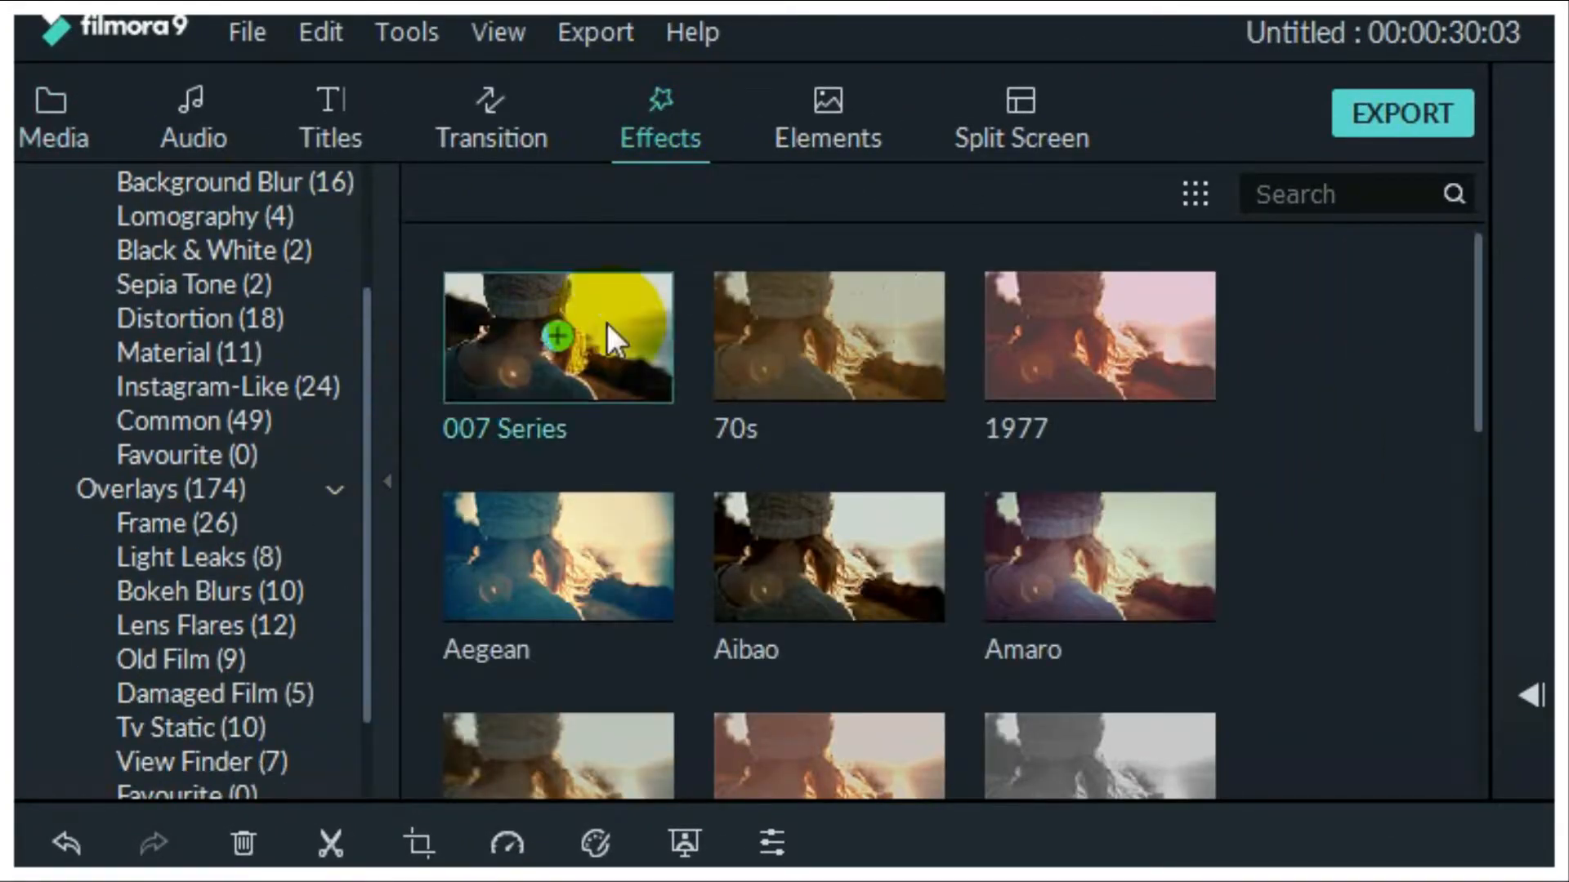
left_click(178, 523)
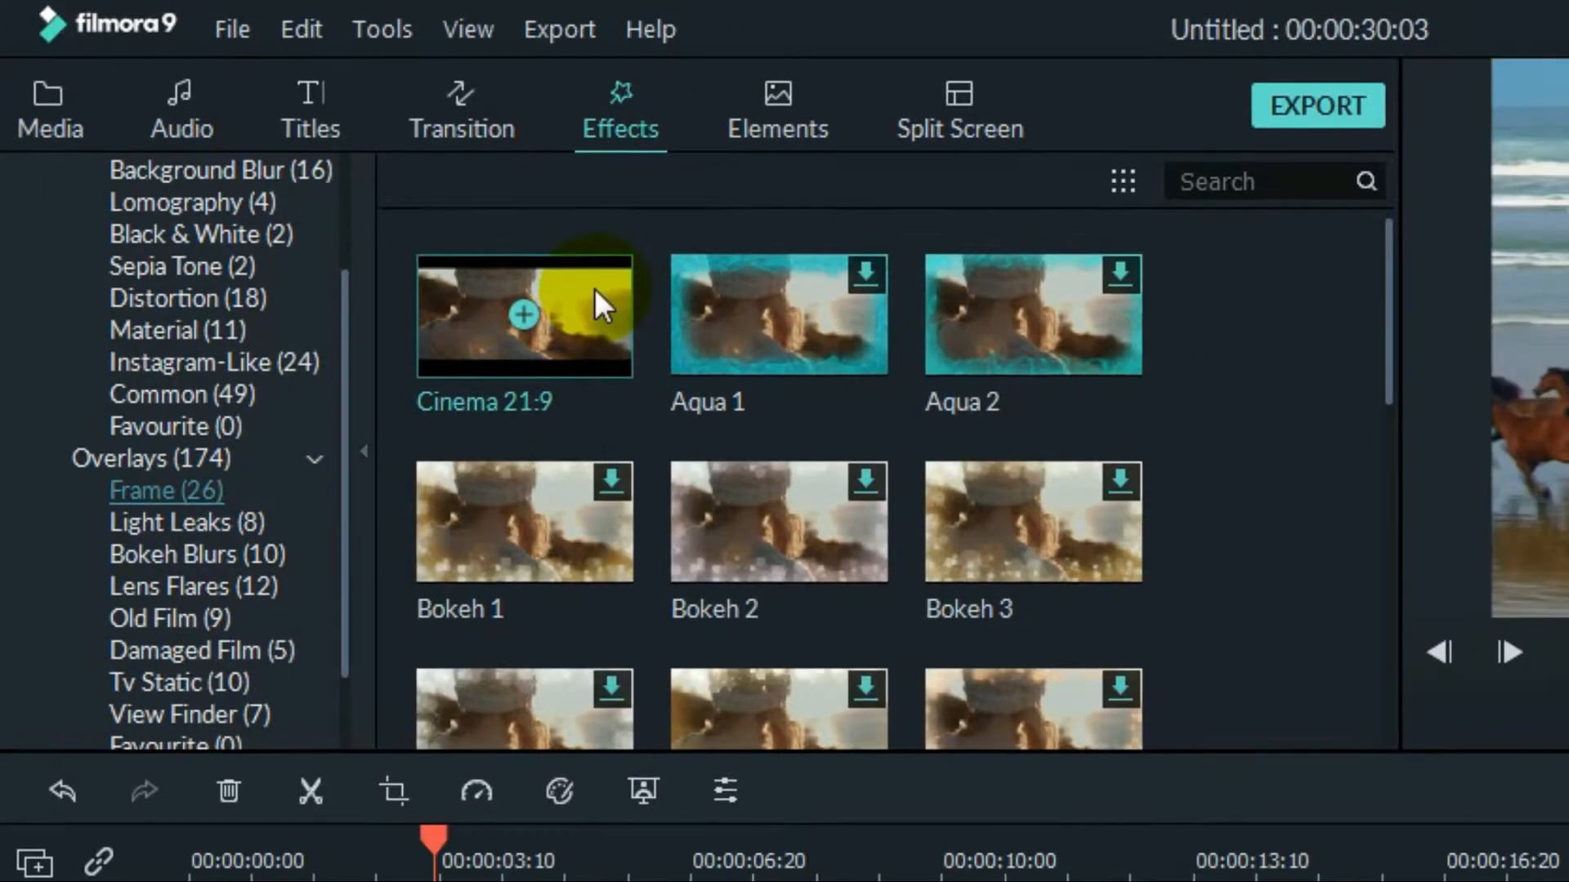
left_click_drag(631, 318, 215, 644)
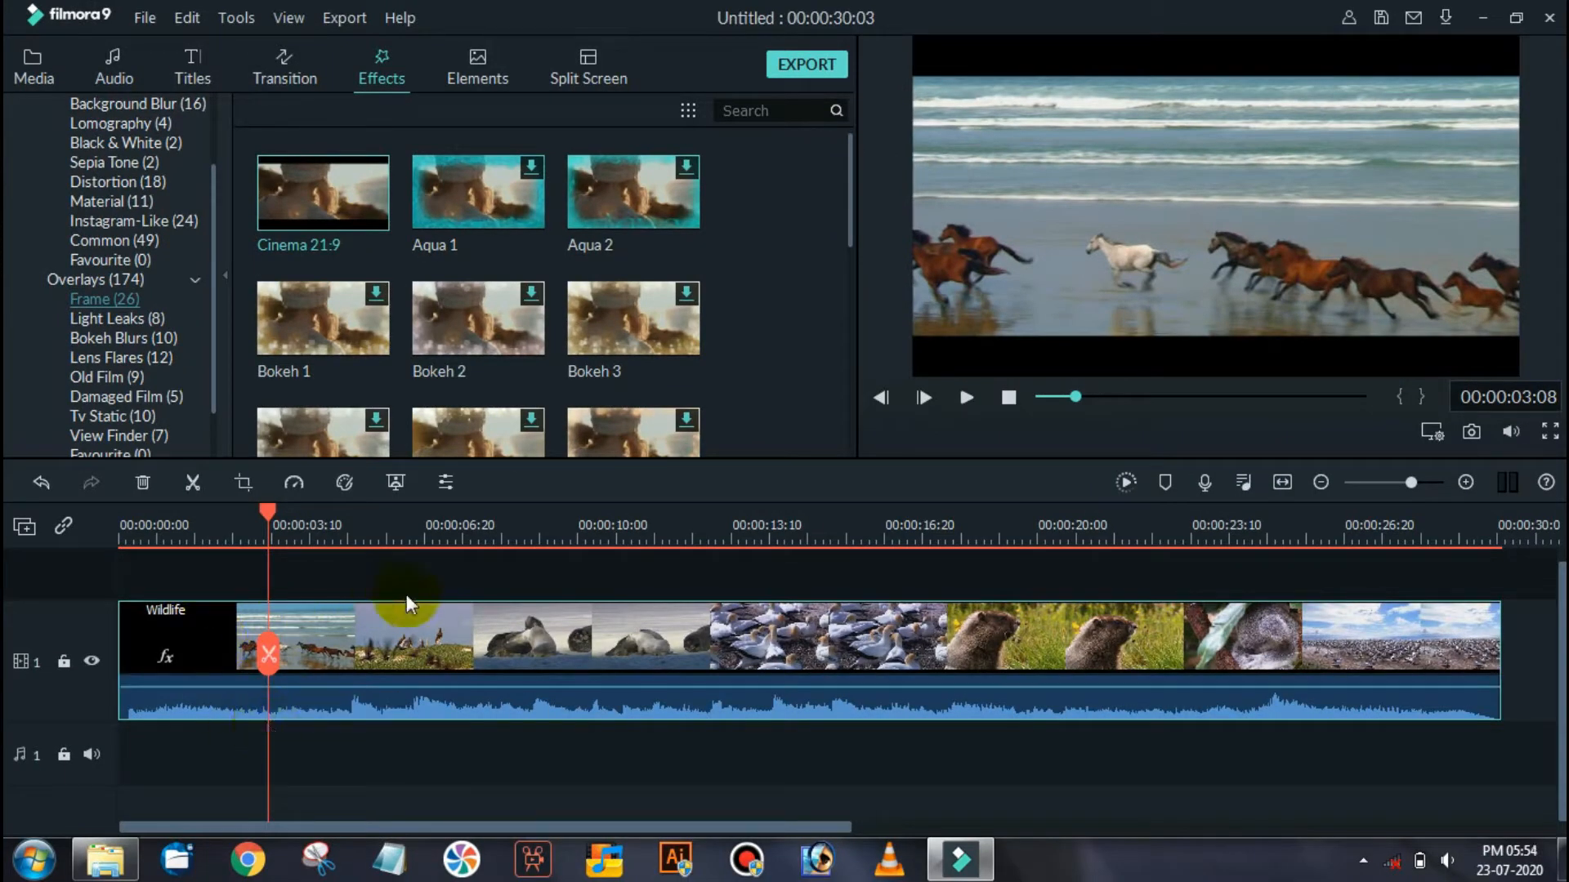
- Play the first seconds of the clip to check the cinema bars
left_click(124, 531)
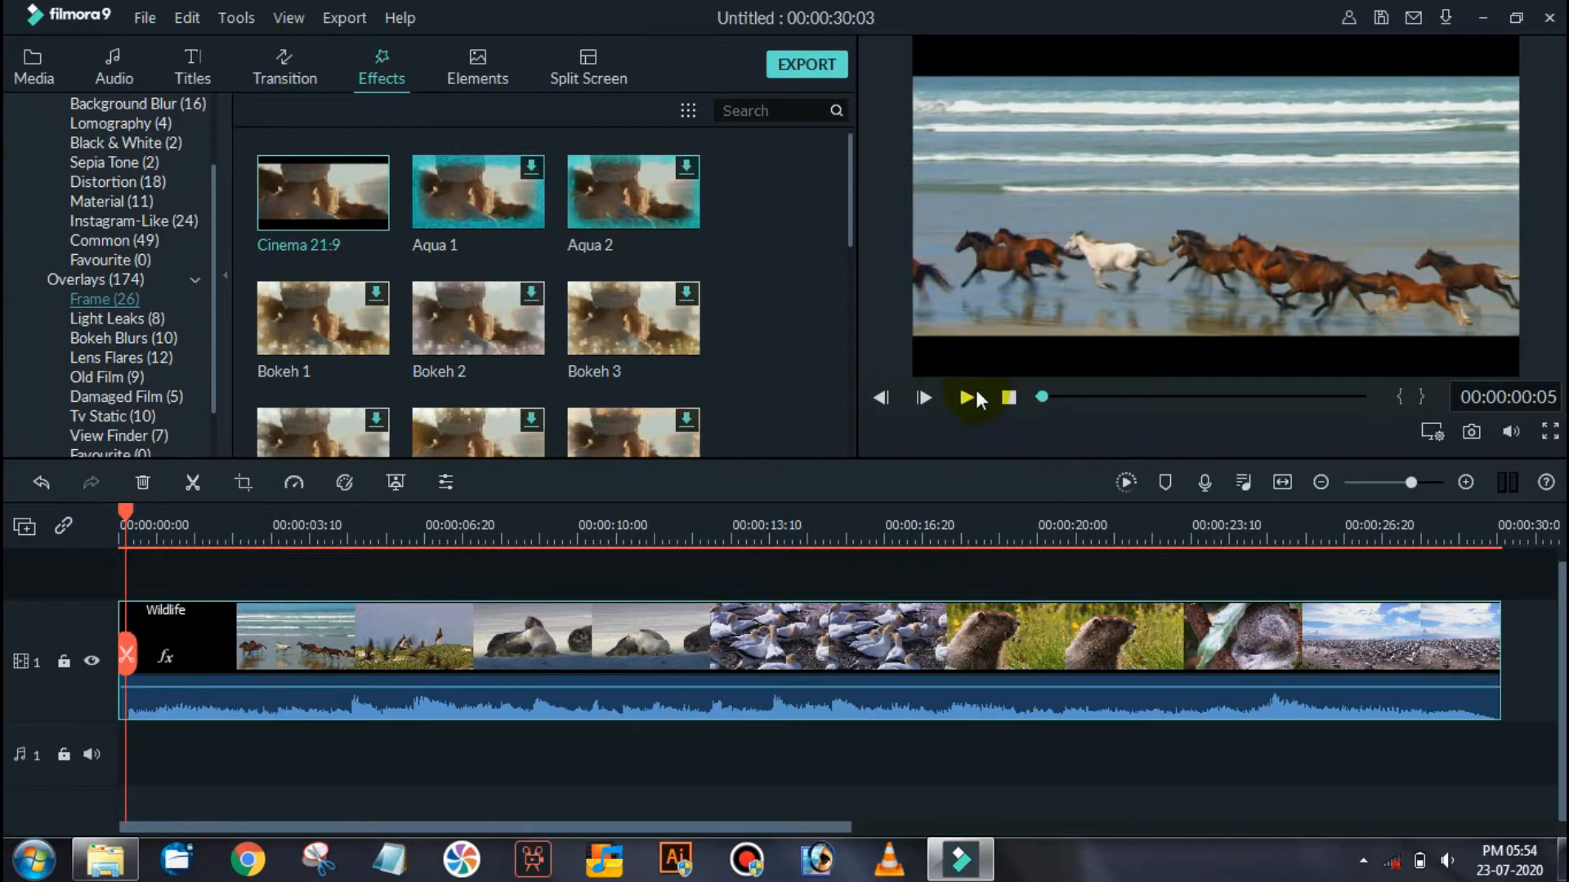
left_click(967, 397)
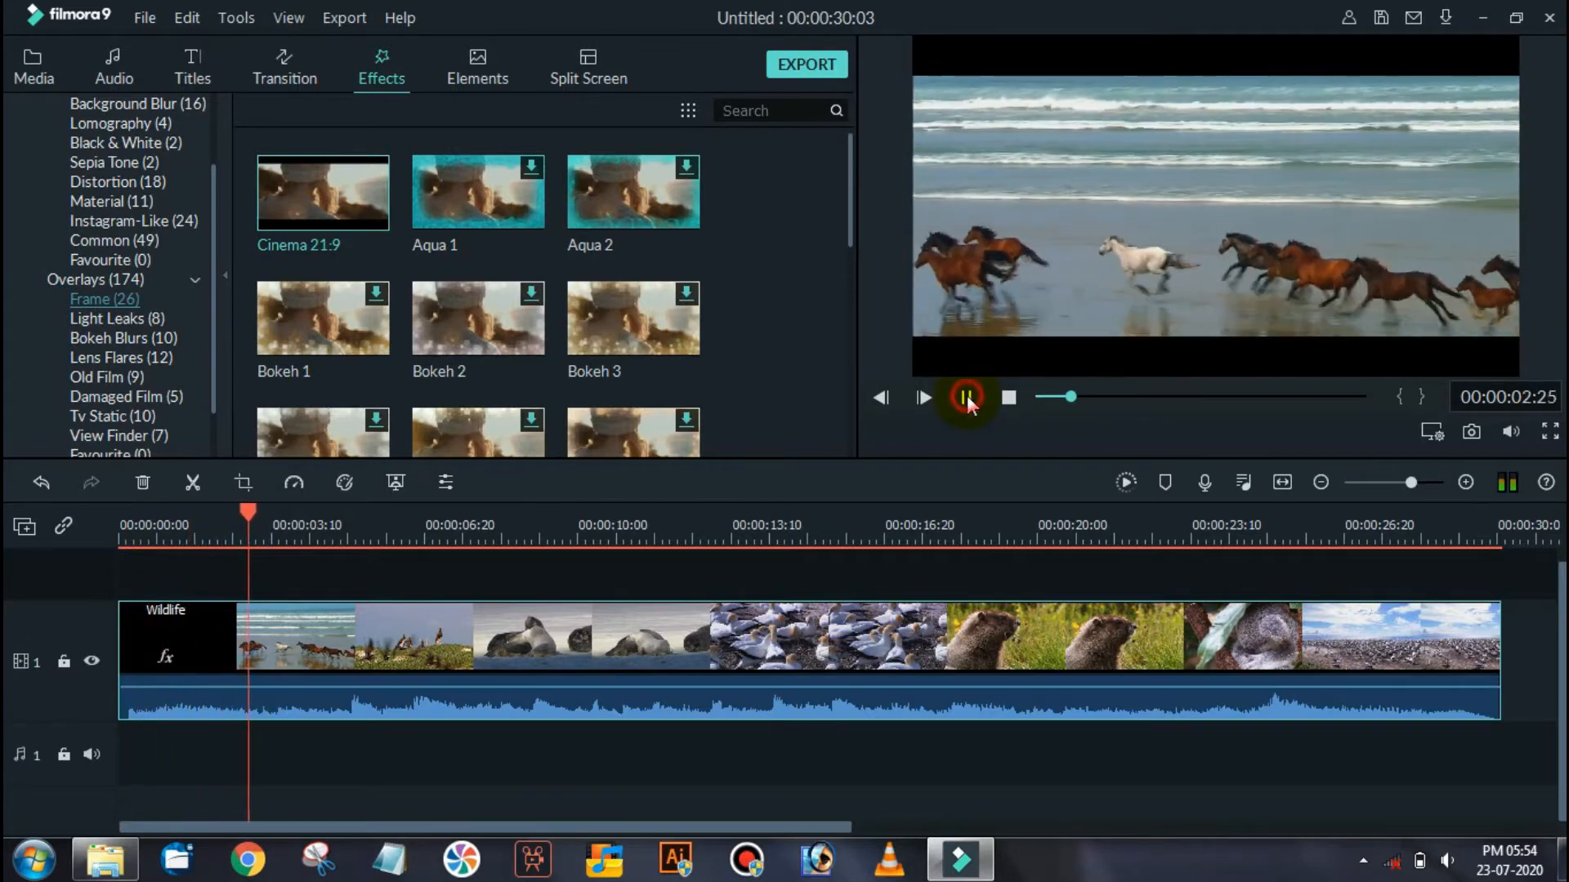
left_click(968, 397)
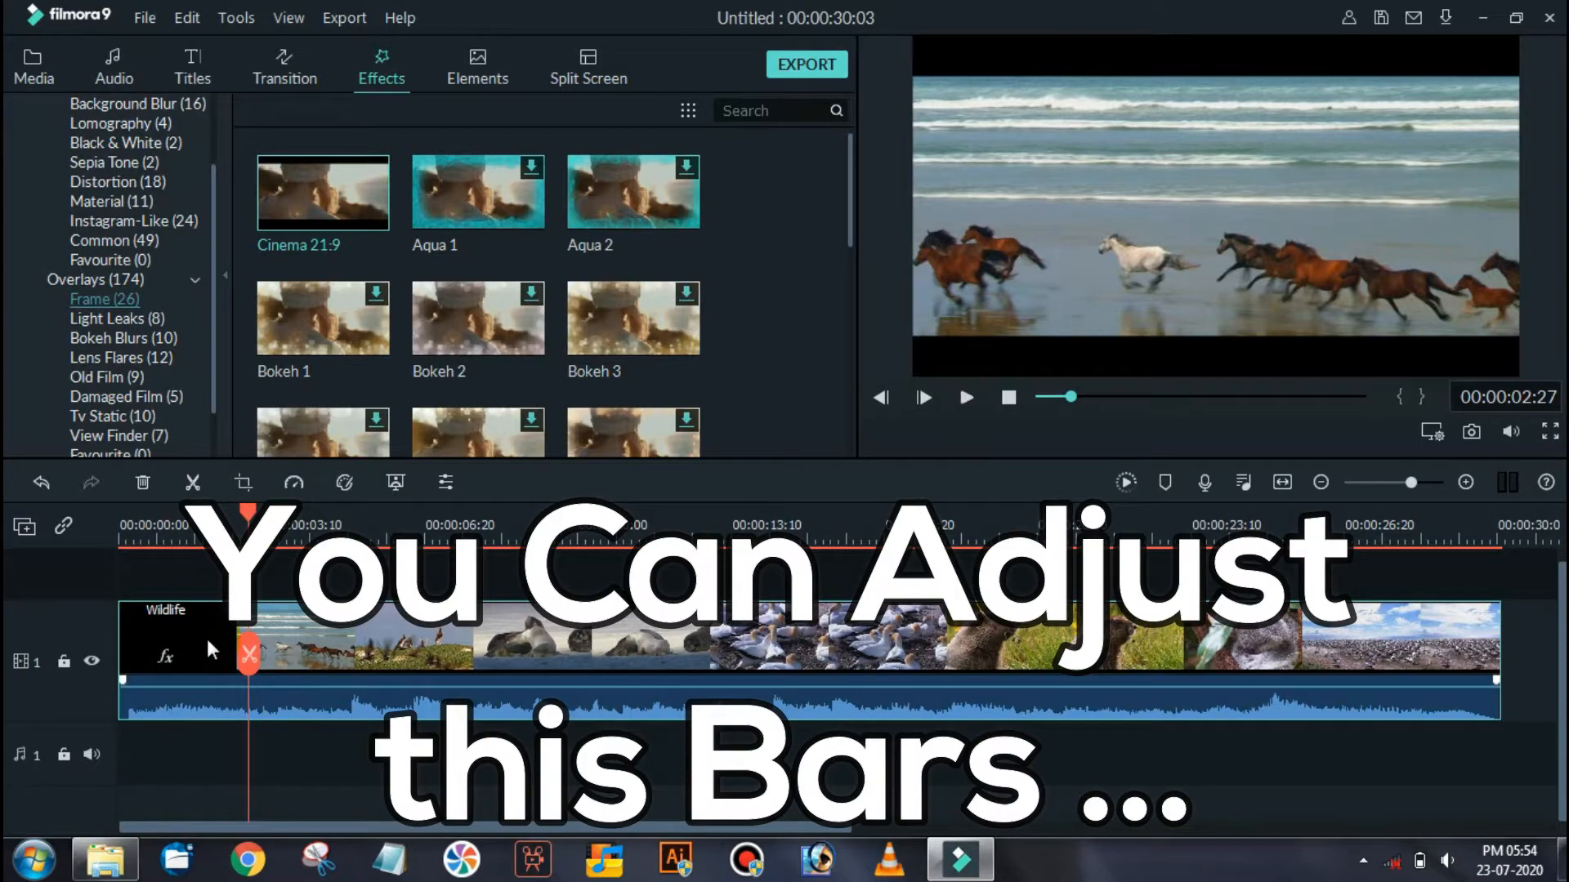
- Set the Border Height of the clip's Cinema 21:9 effect to -0.46 and confirm
double_click(208, 639)
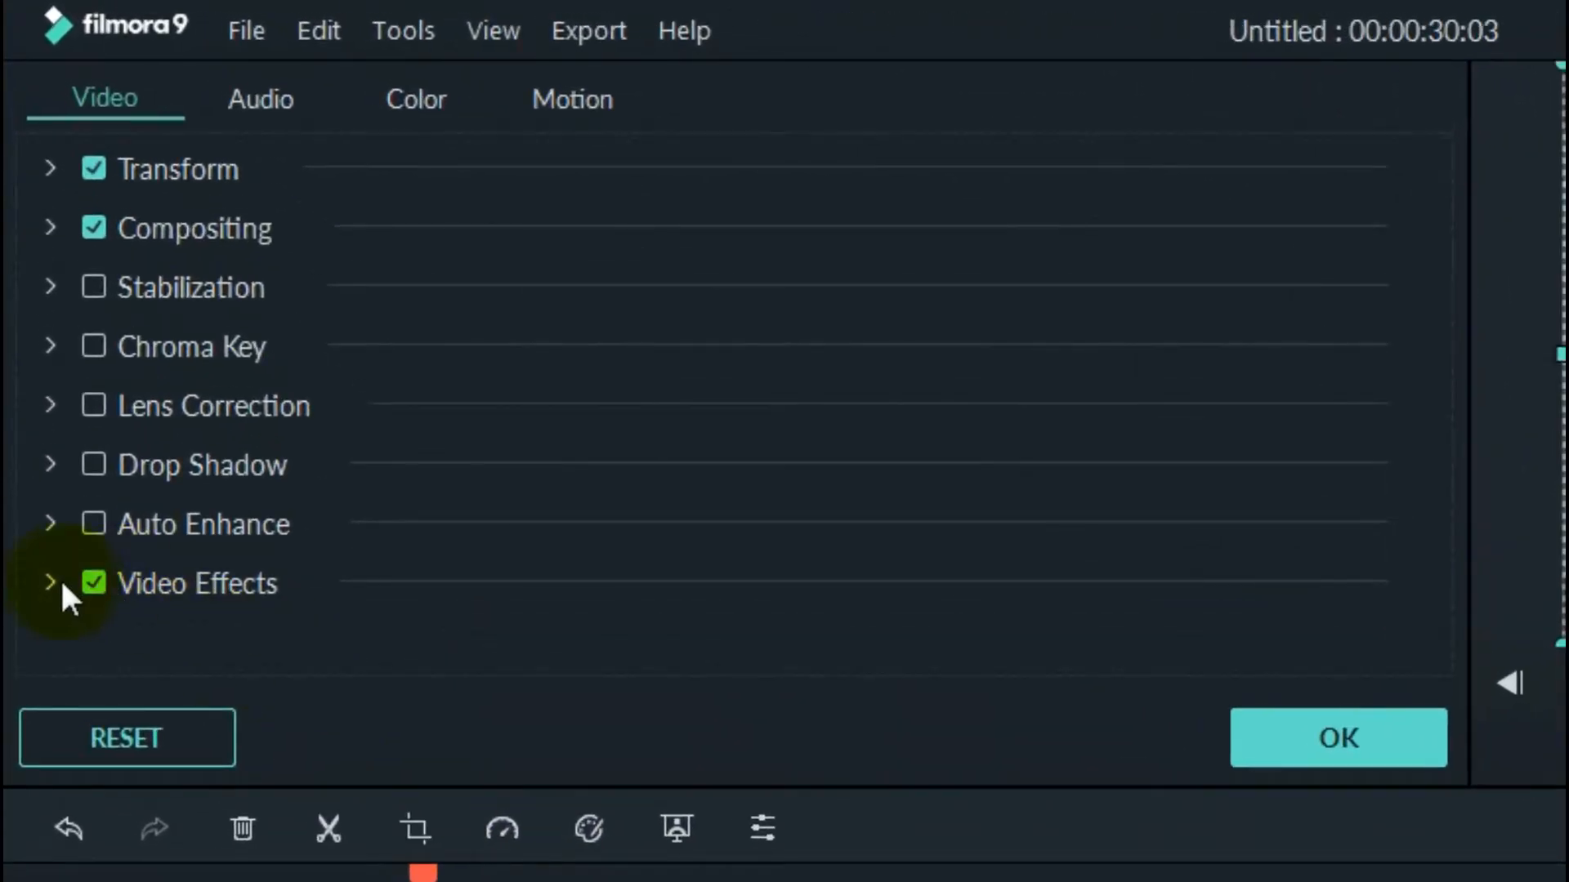
left_click(51, 582)
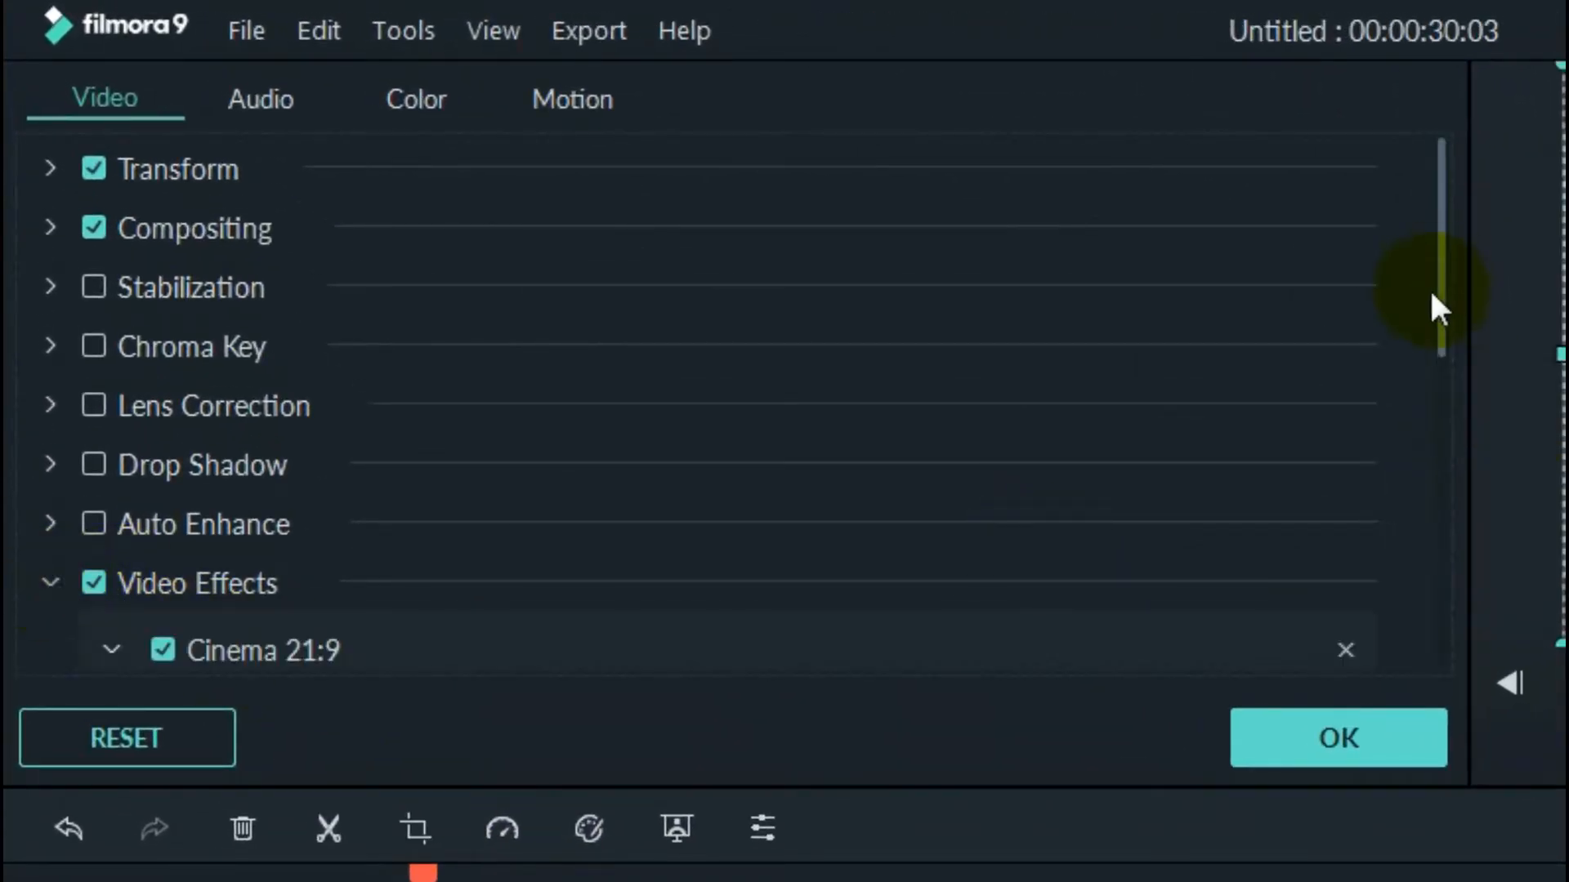
left_click_drag(1443, 309, 1438, 493)
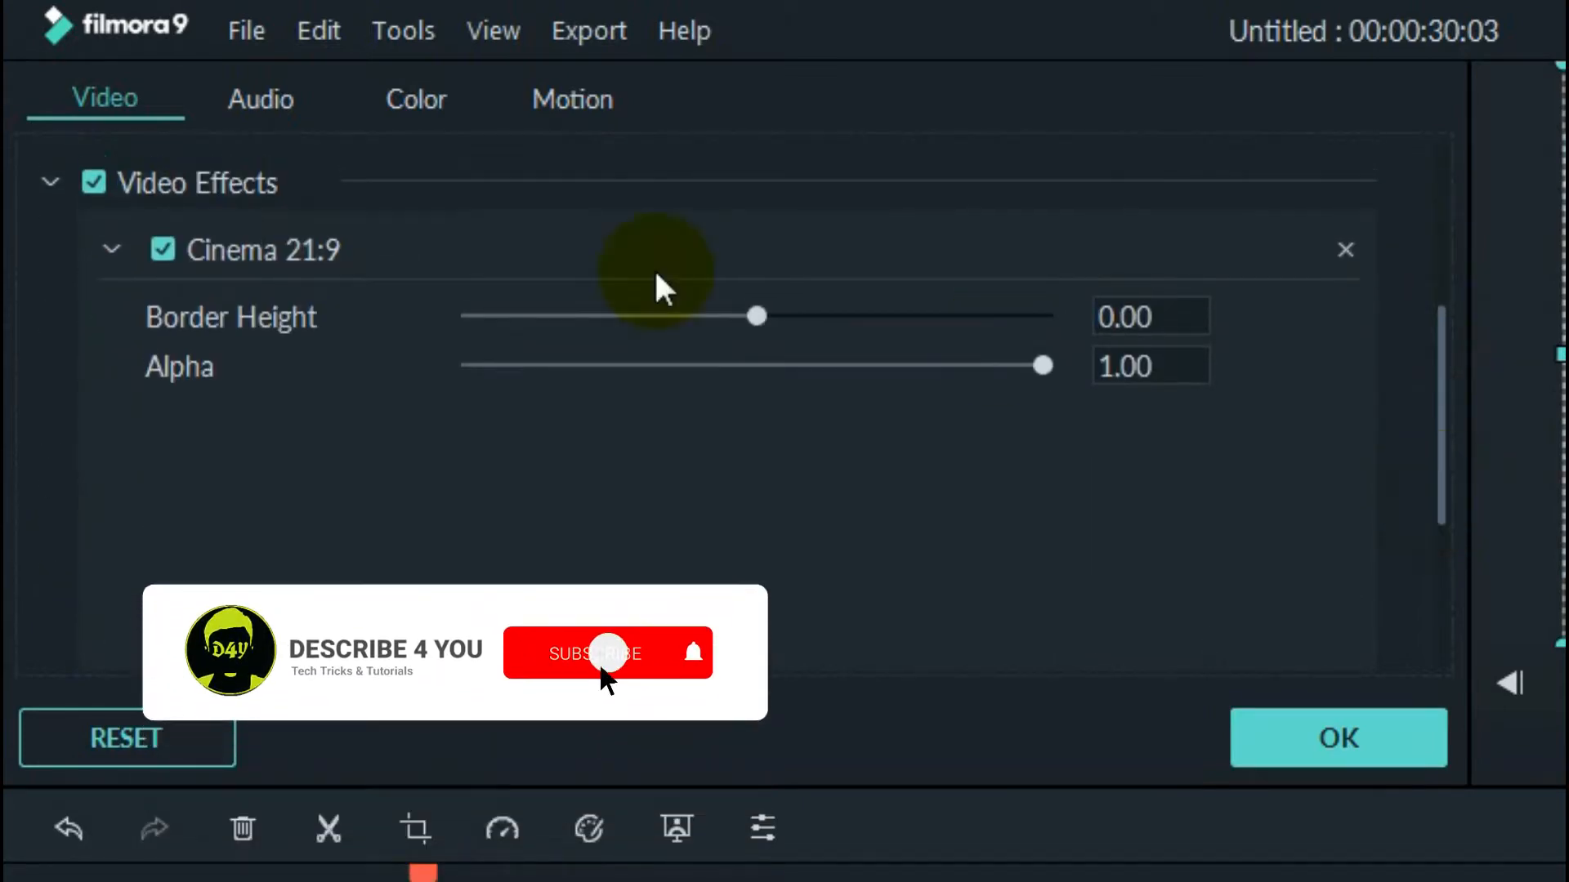
left_click_drag(756, 316, 654, 319)
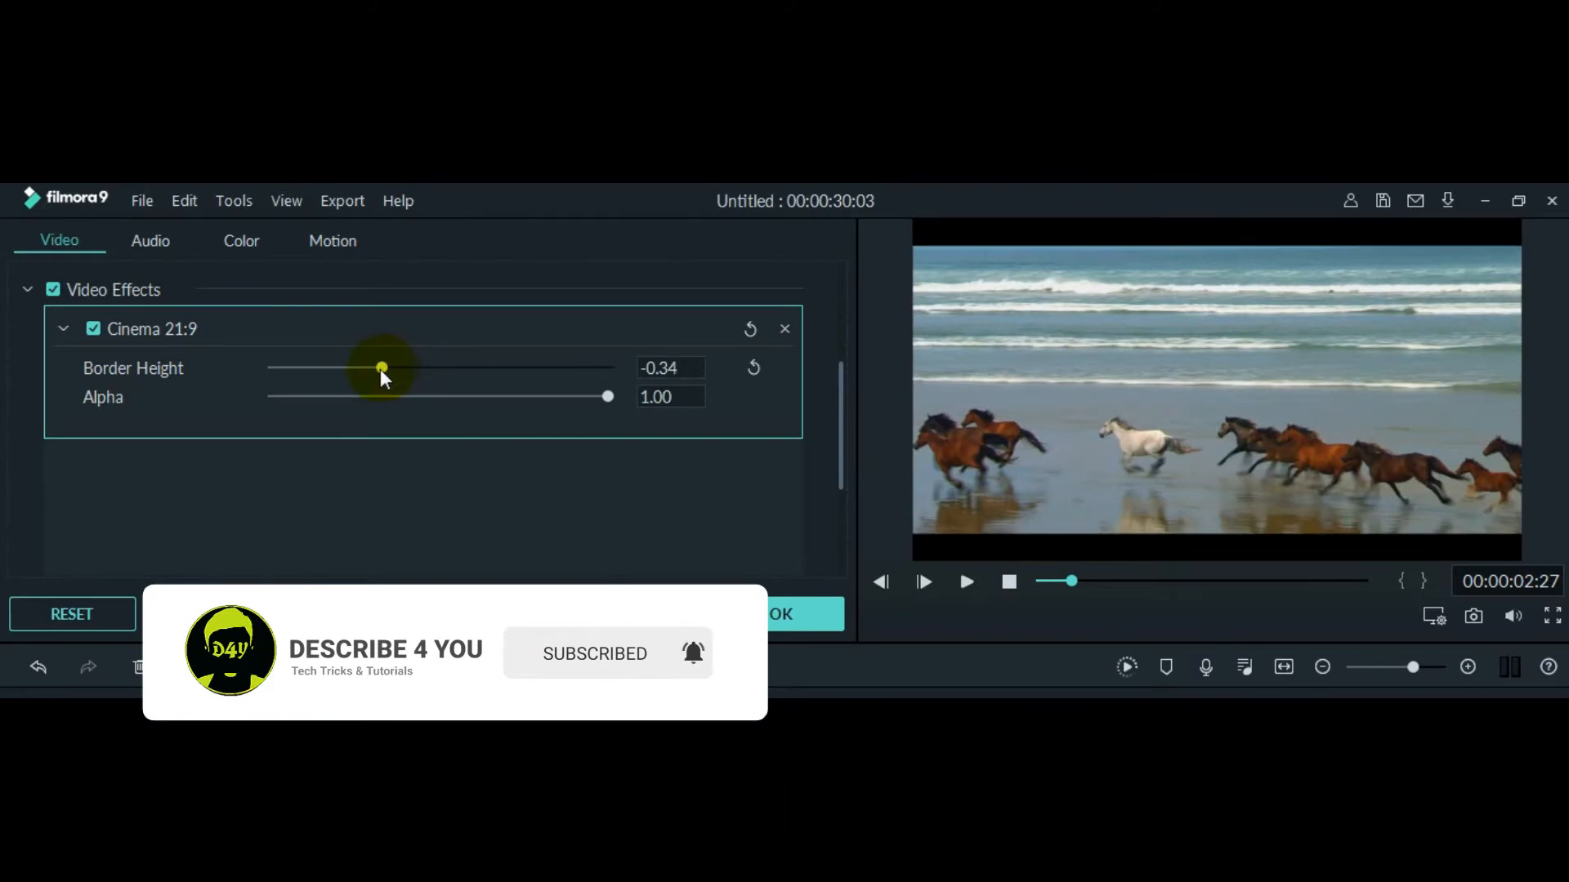
left_click_drag(380, 369, 366, 401)
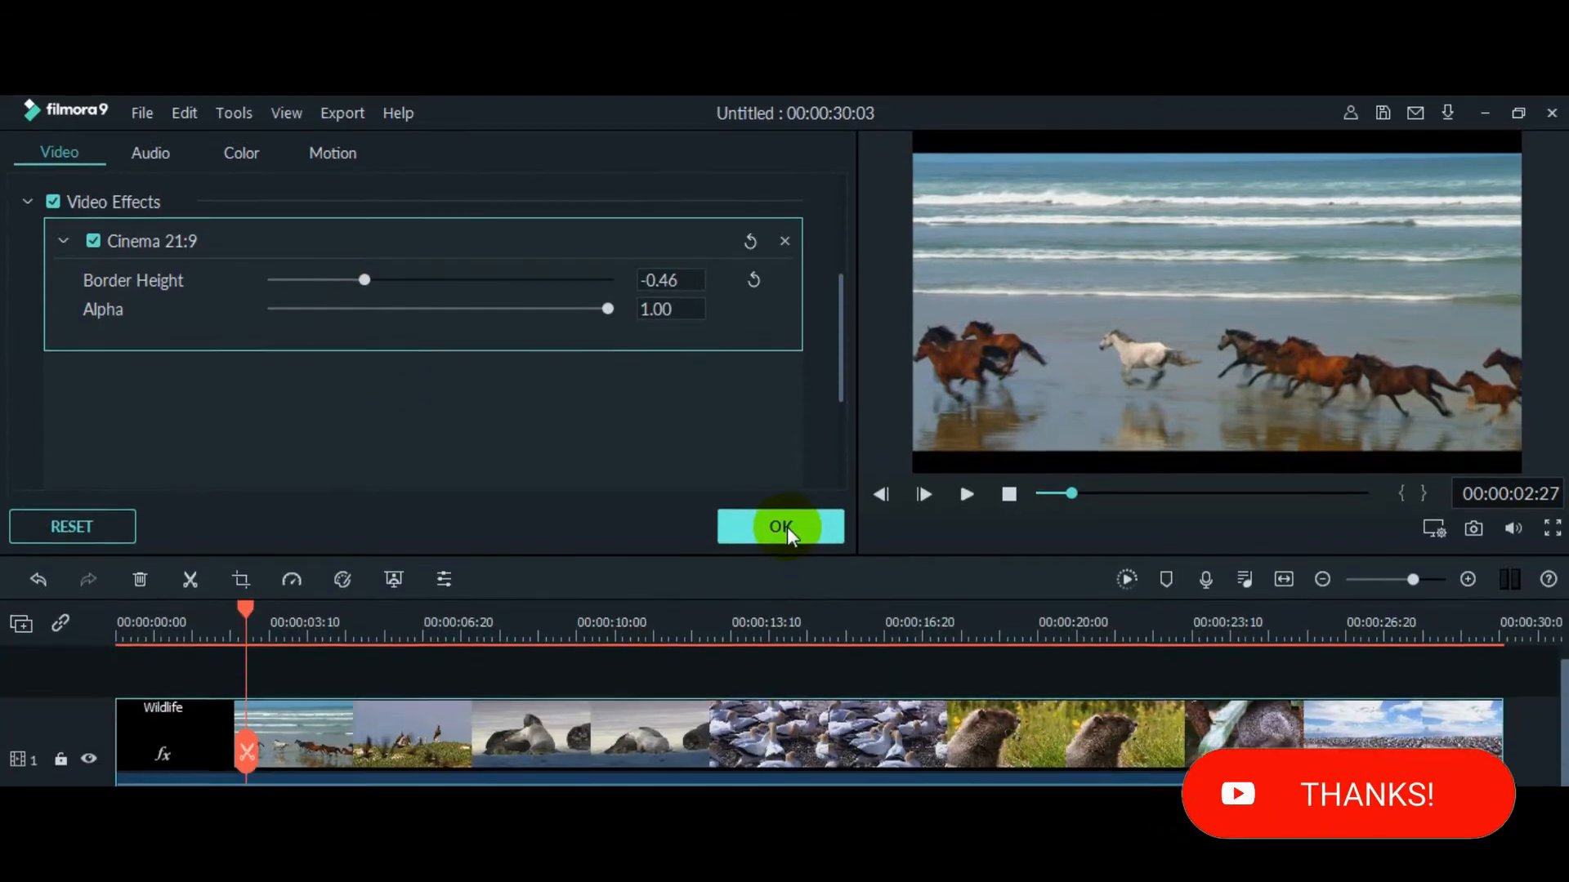
left_click(787, 527)
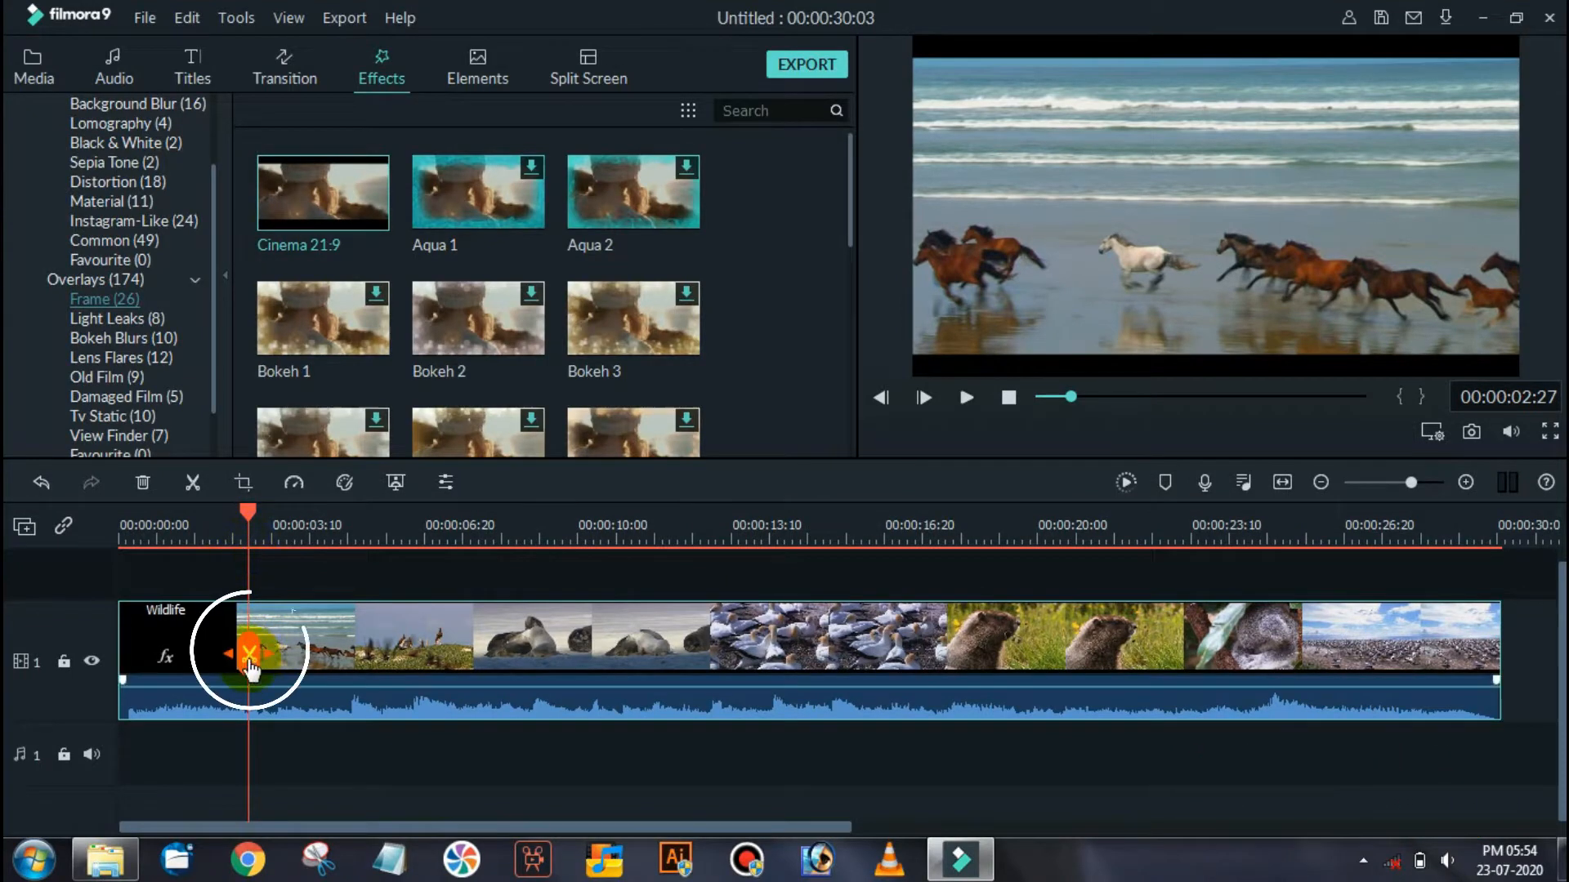
- Split the Wildlife clip at 00:00:02:27 and open the Pan & Zoom settings for its first segment
left_click(250, 661)
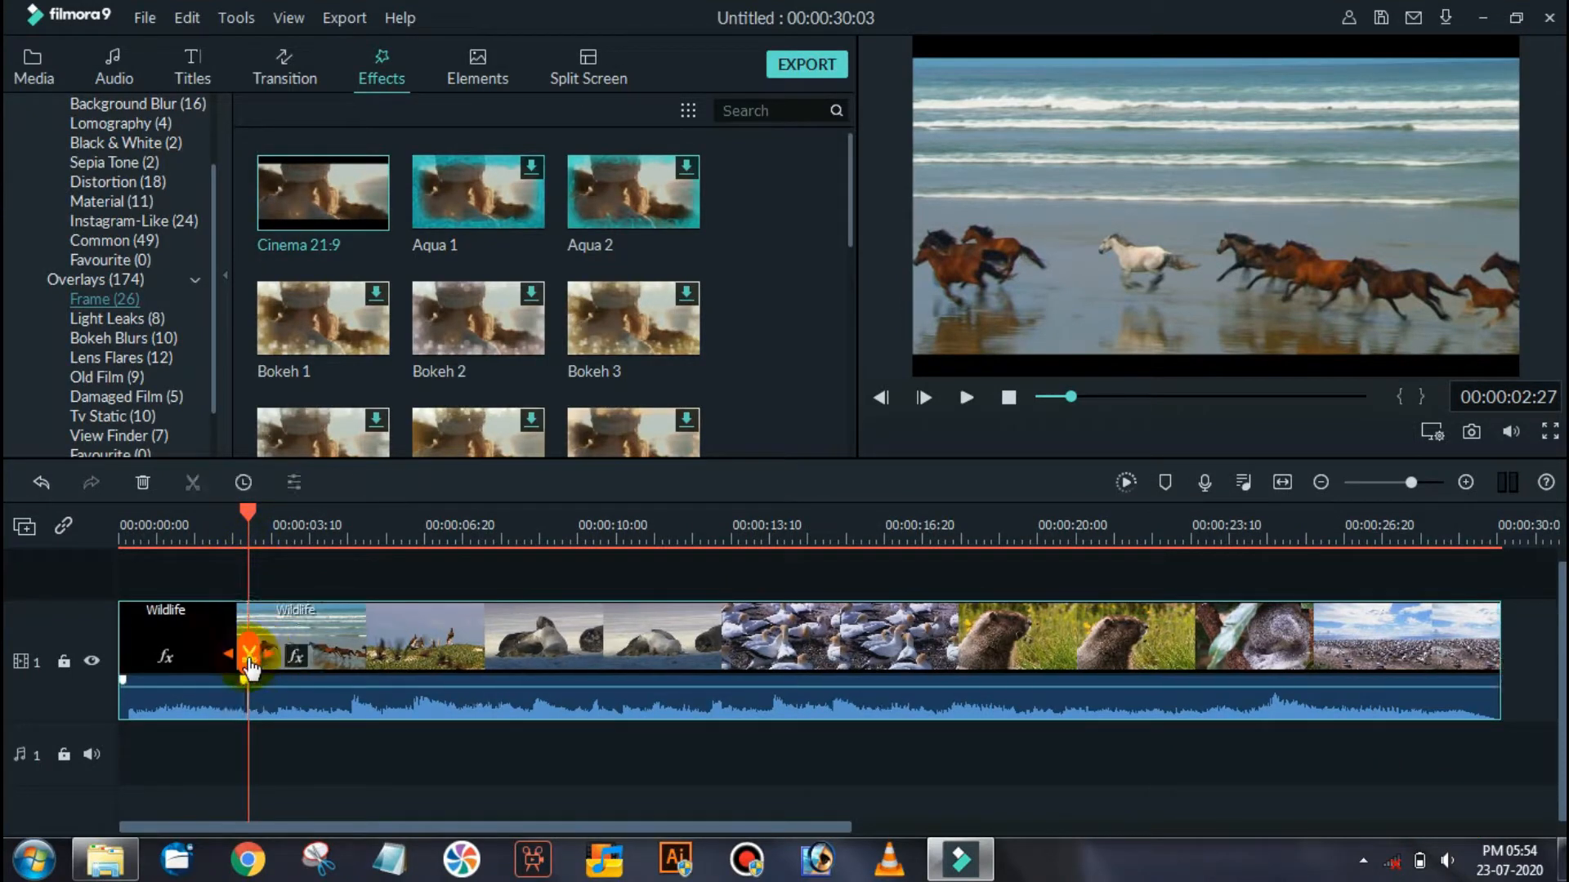
left_click(182, 629)
right_click(182, 629)
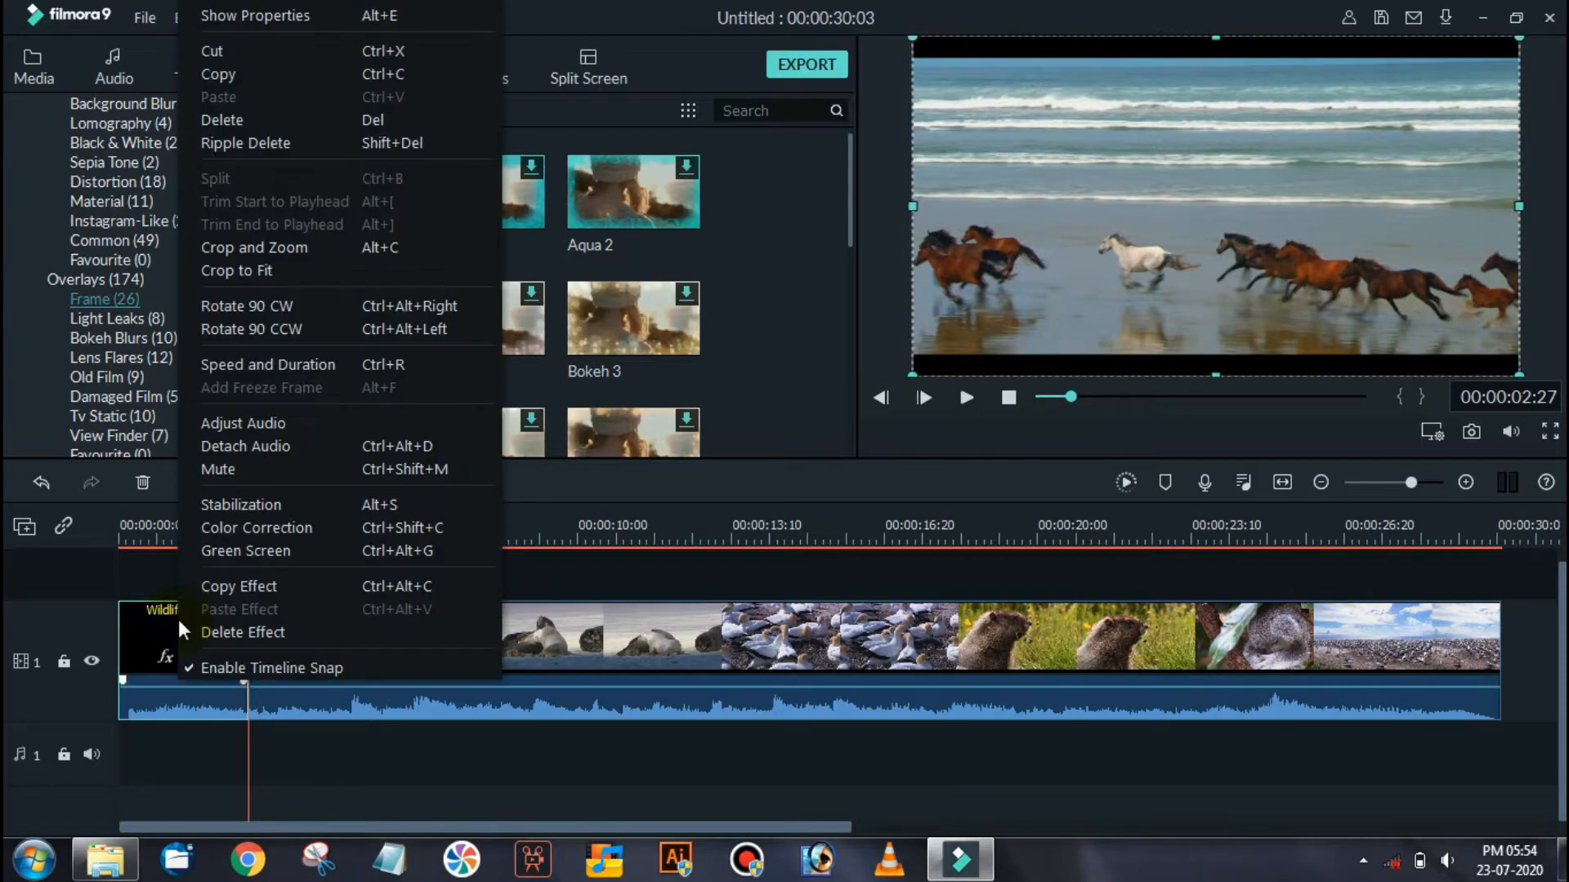
left_click(311, 248)
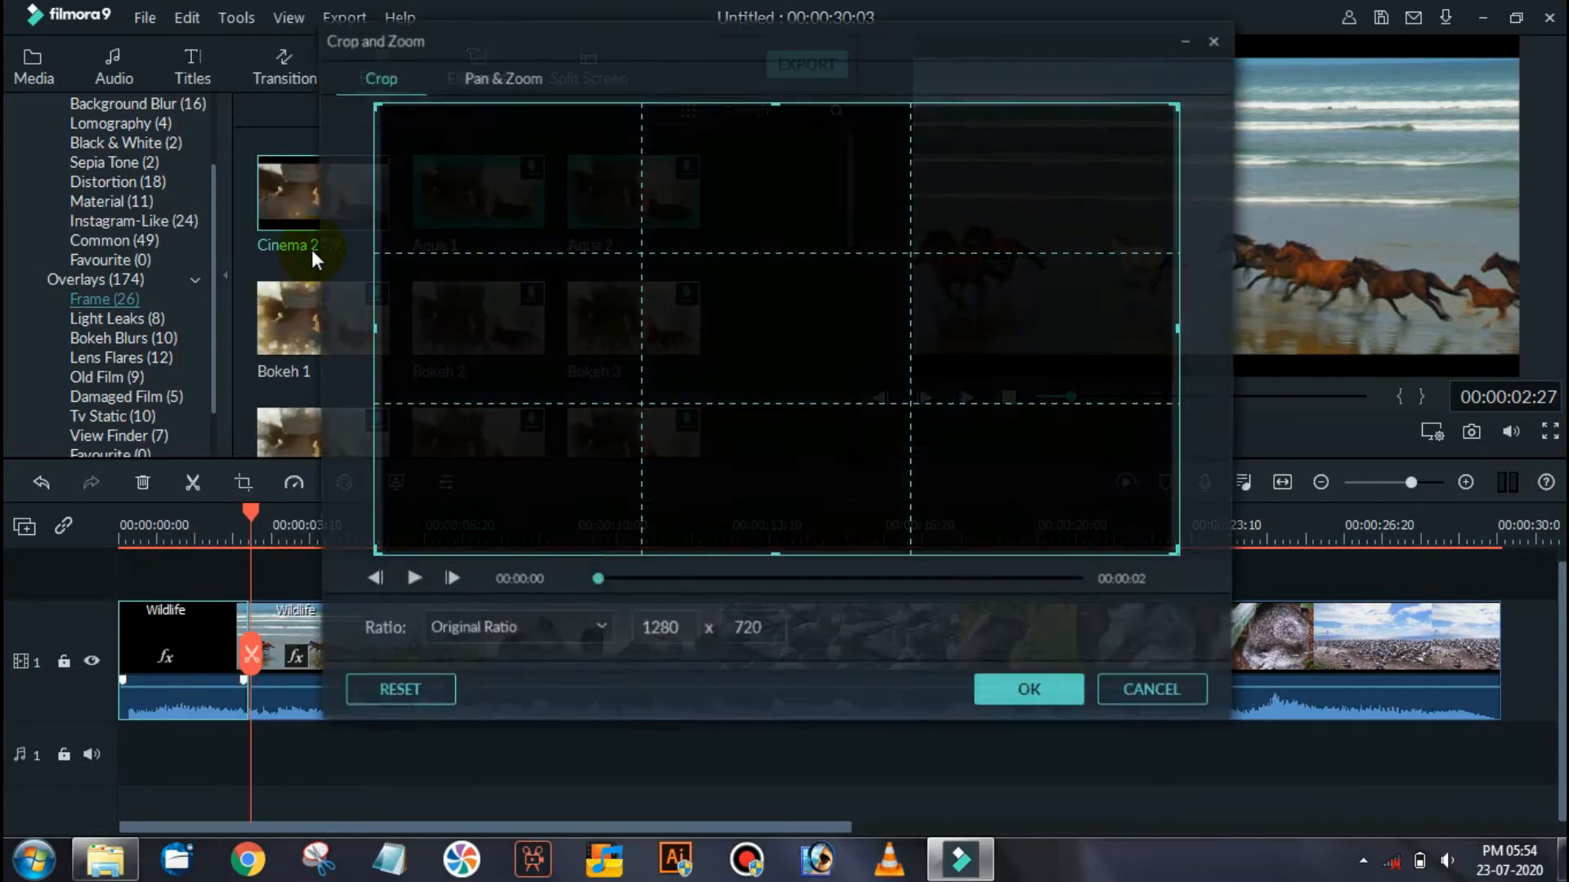
left_click(497, 77)
- Preview the pan and zoom, swap its start and end frames, and select the smaller start frame
left_click(406, 583)
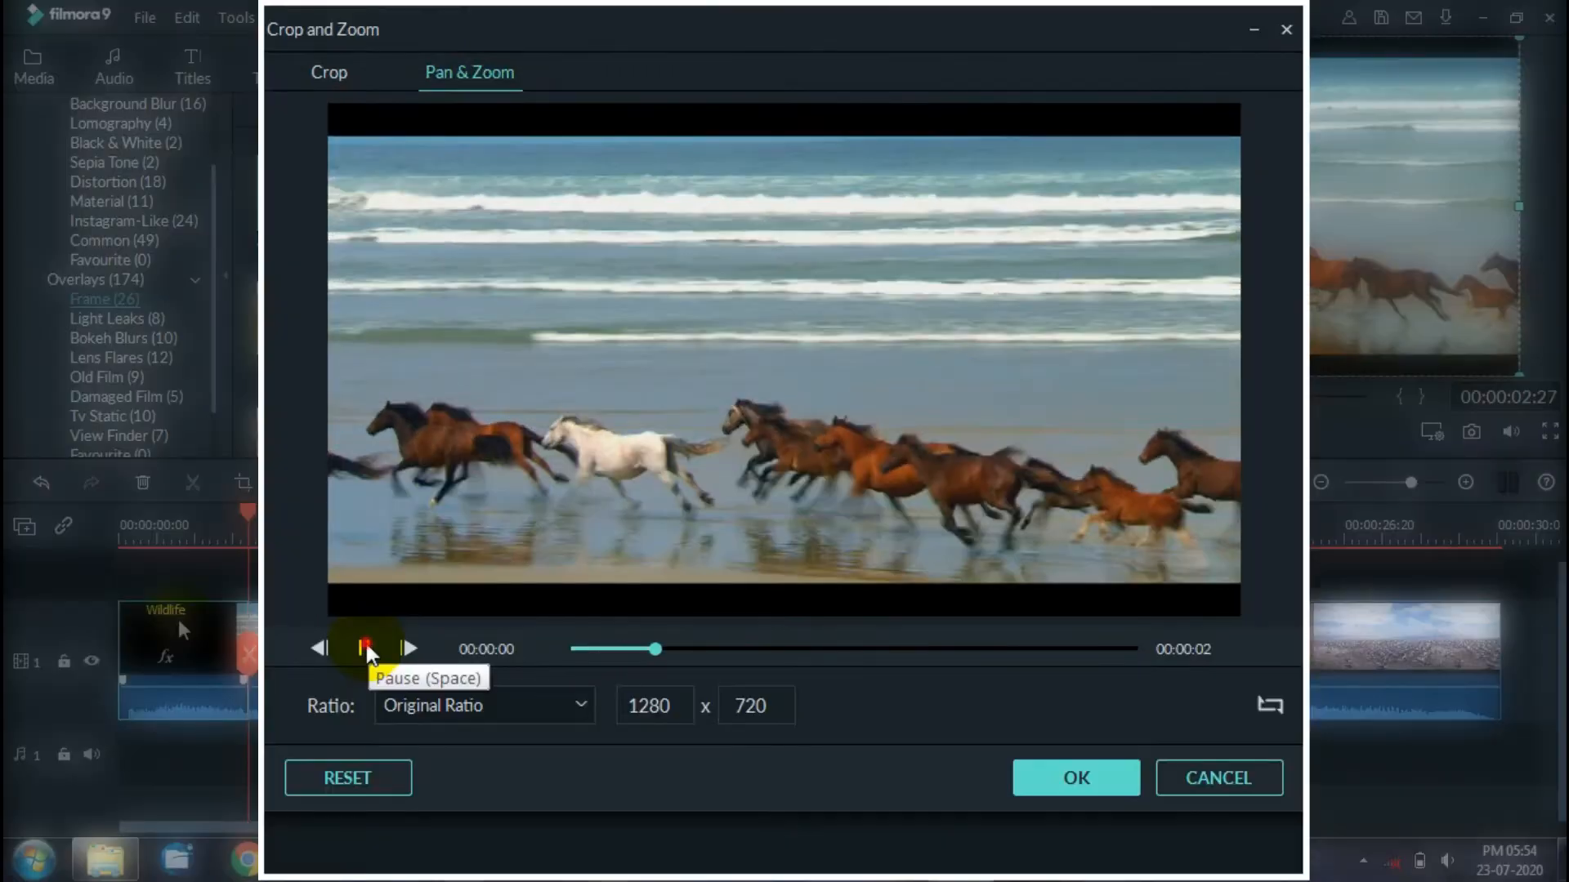
left_click(365, 650)
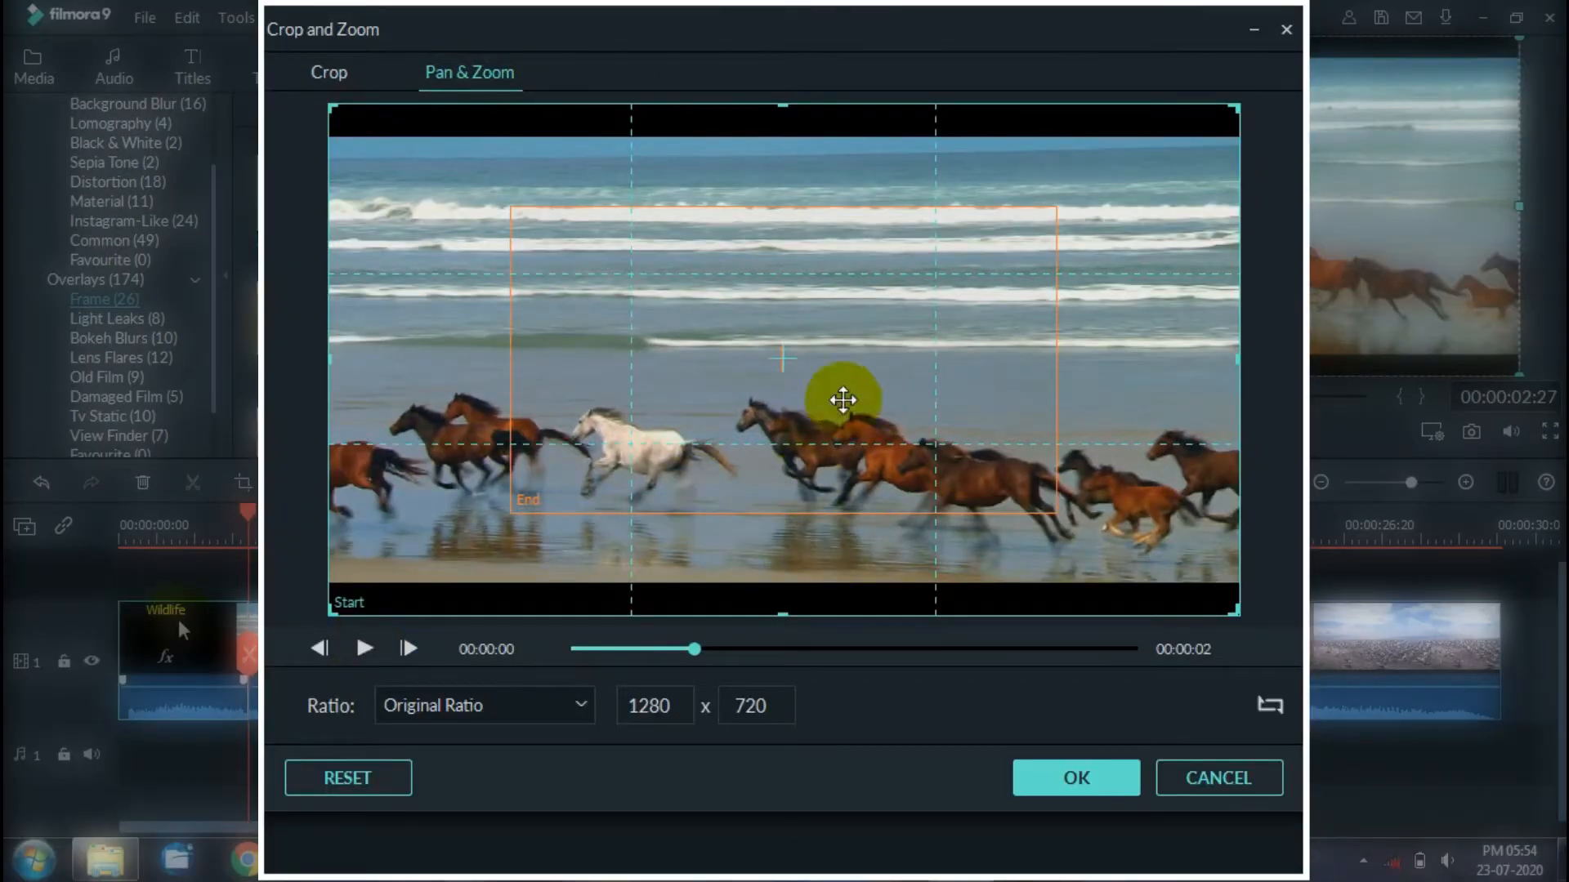
left_click(775, 421)
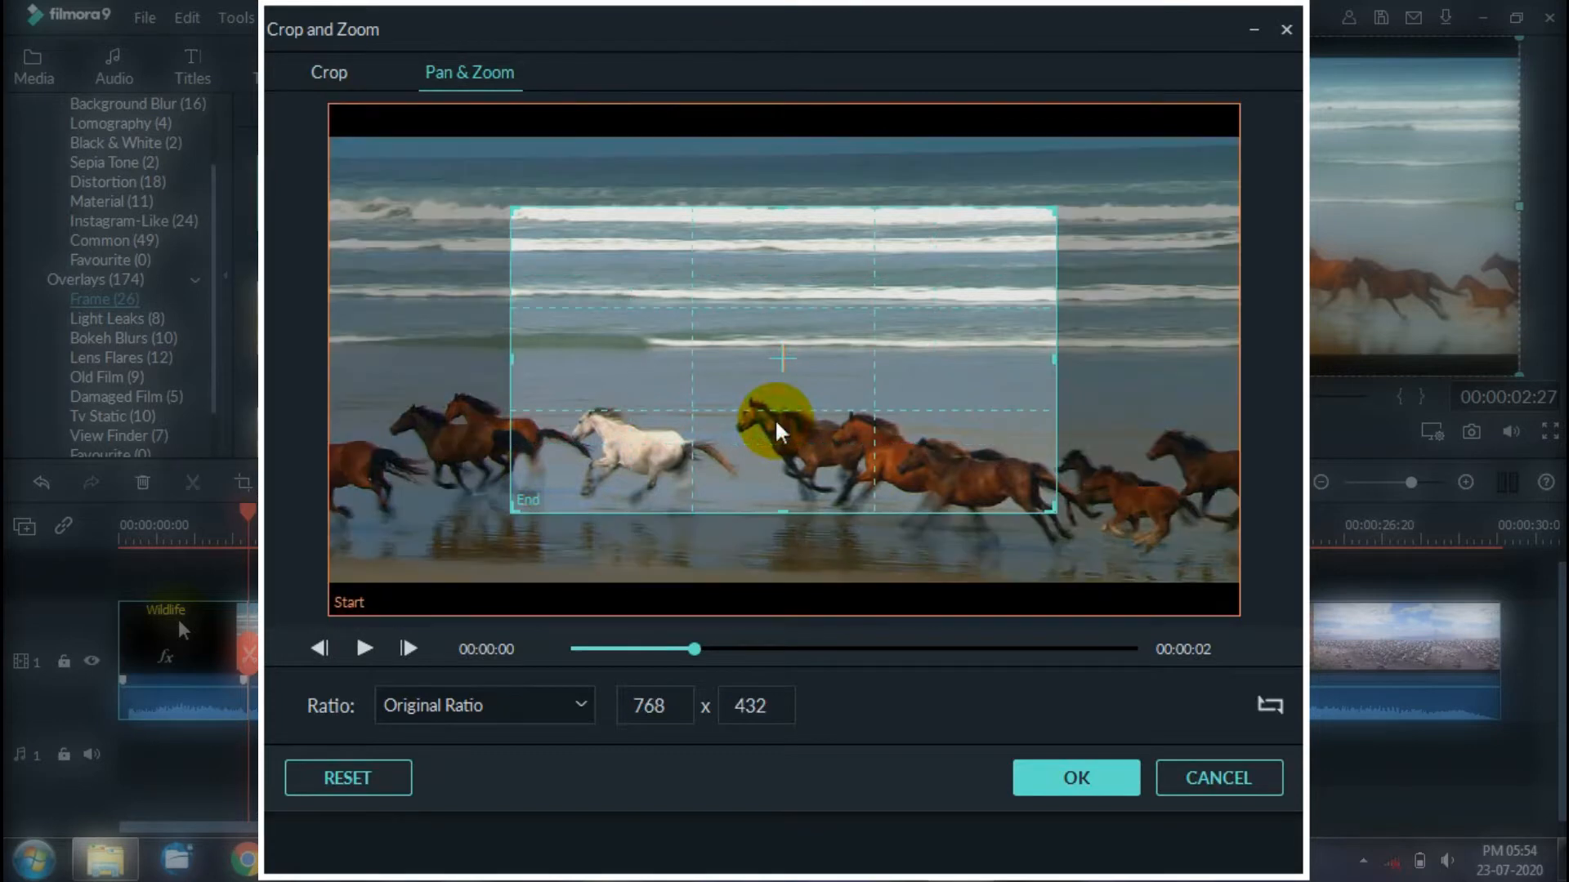
left_click(1271, 709)
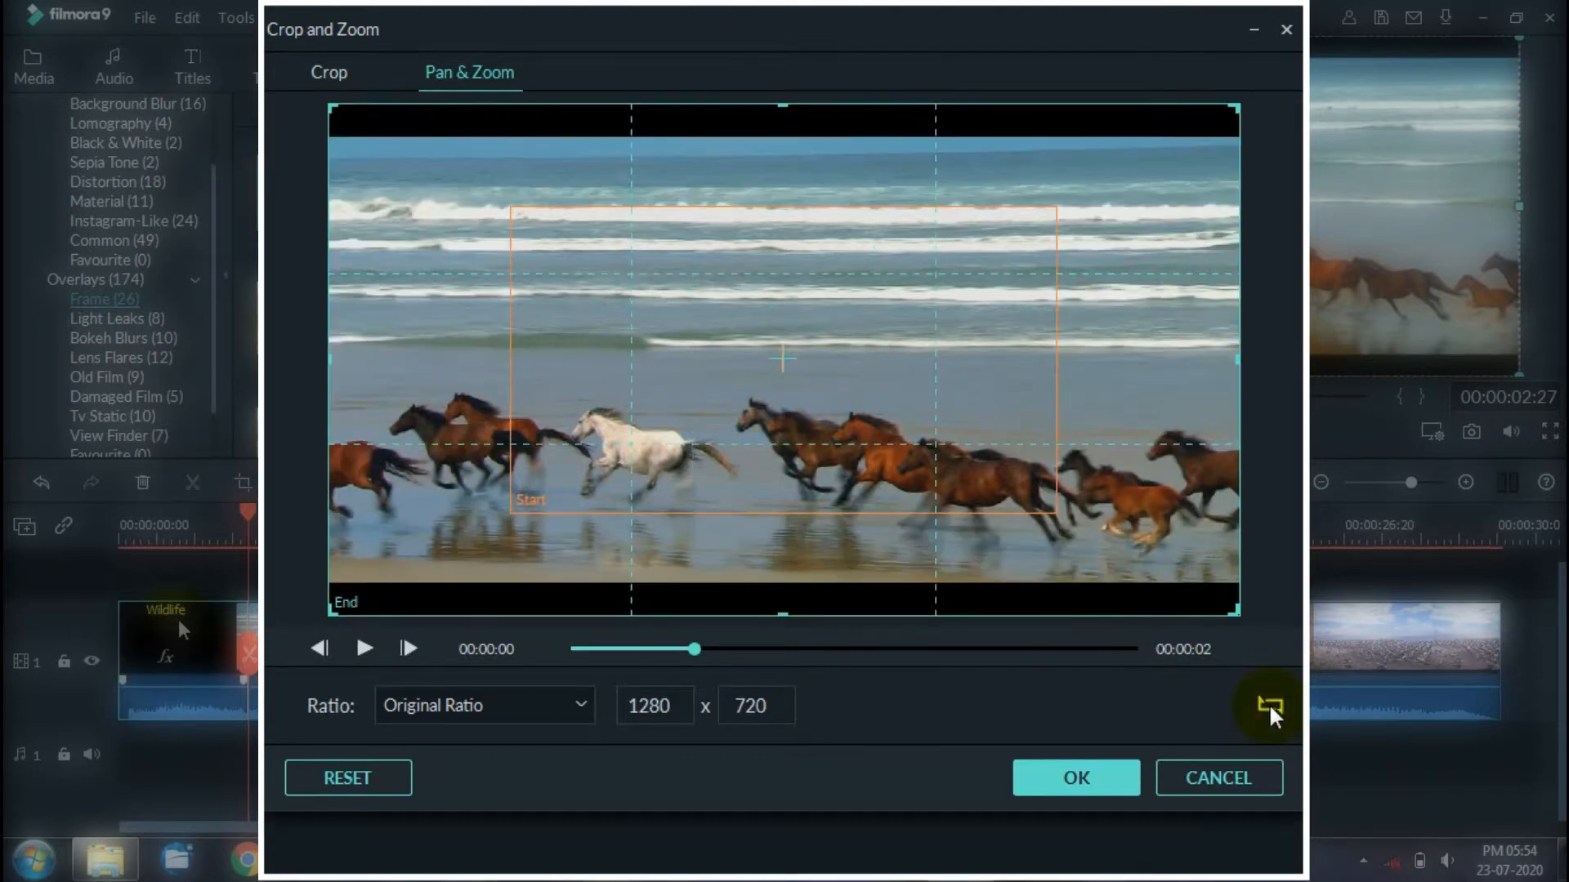
left_click(868, 455)
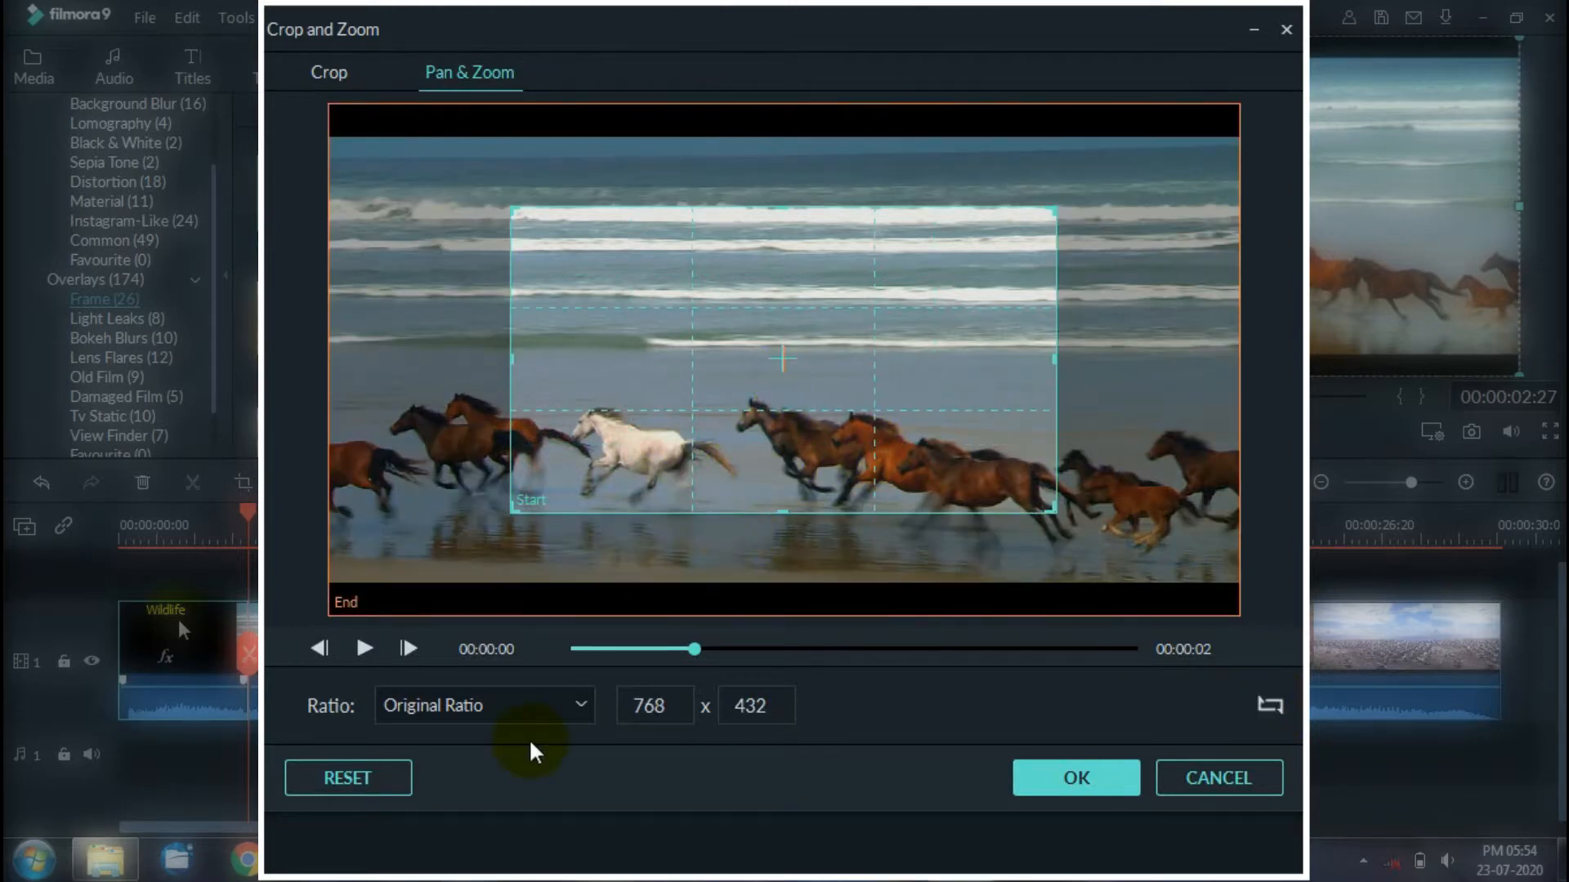
- Set the ratio to Custom, resize the start frame to a full-width central strip of 1280 x 111, and apply the pan and zoom
left_click(583, 706)
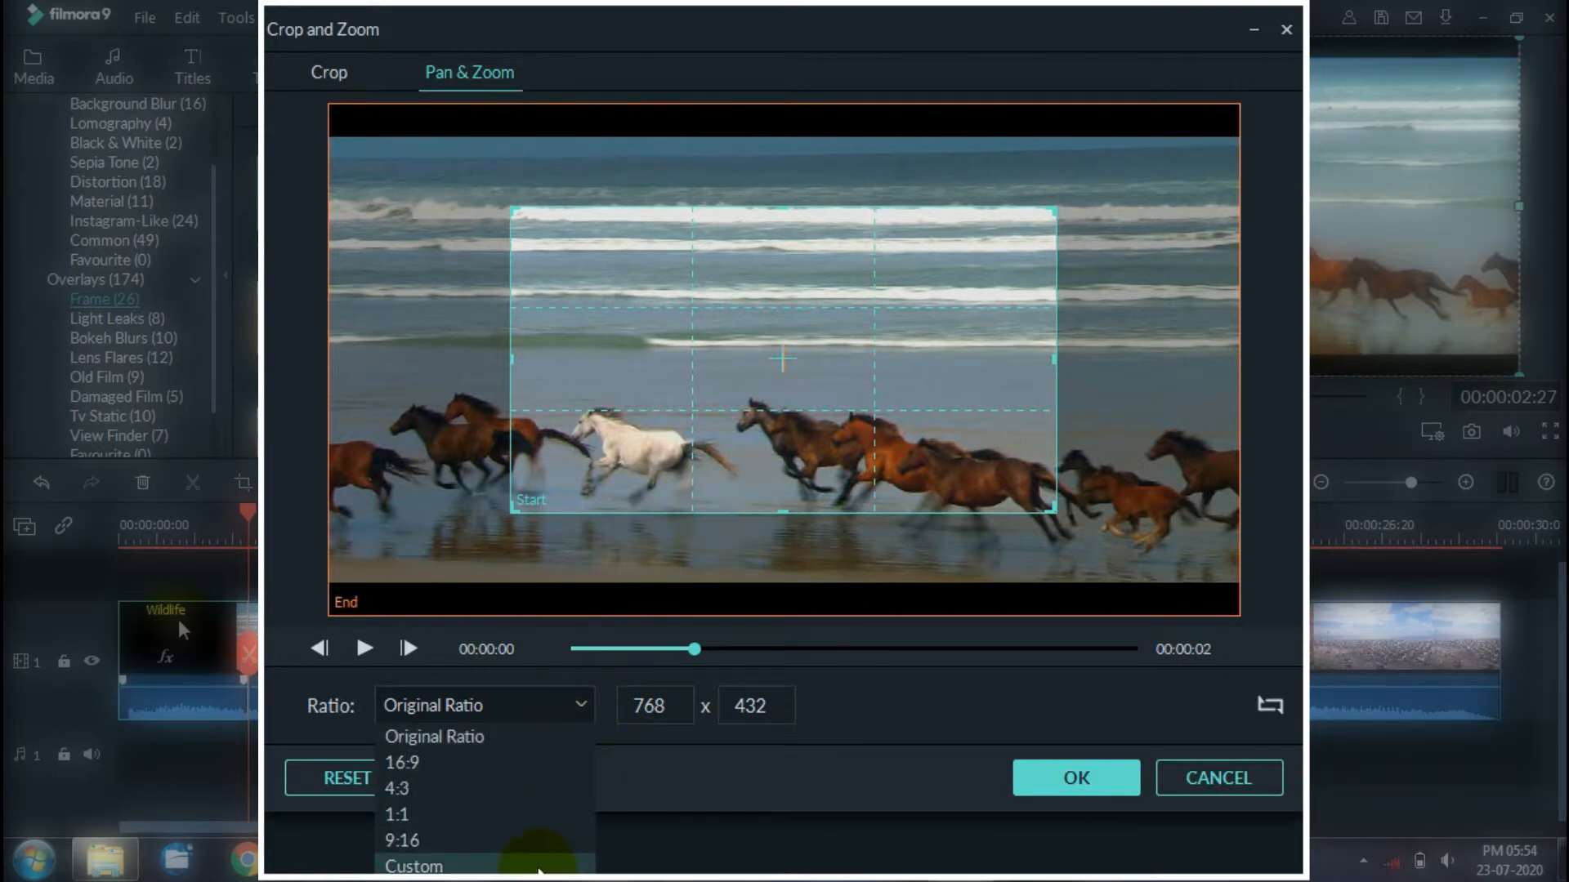
left_click(538, 868)
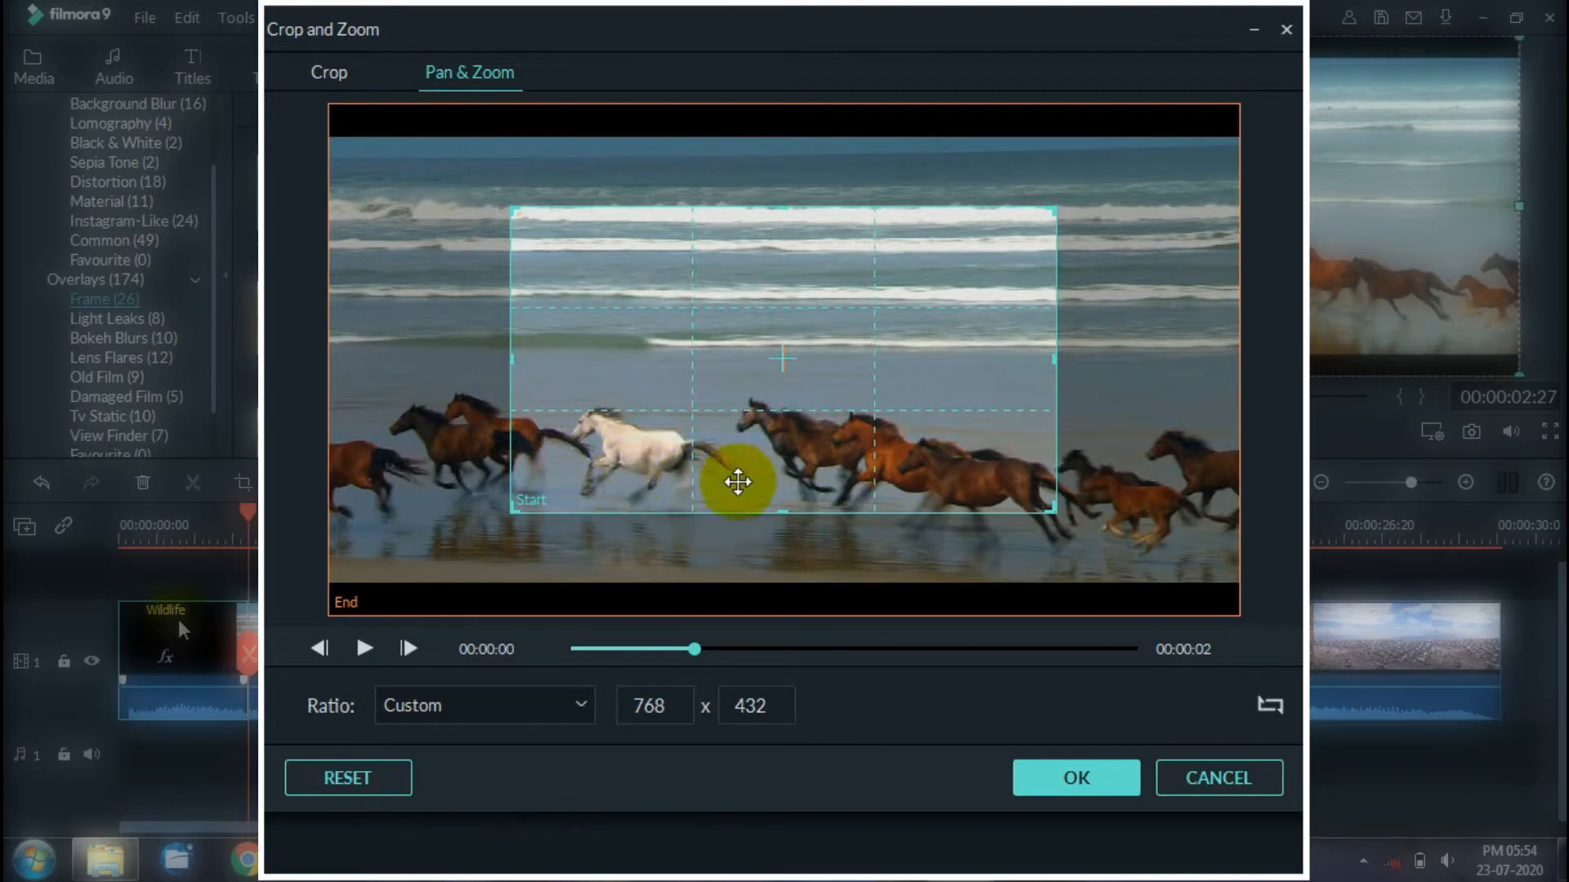
left_click_drag(780, 512, 780, 397)
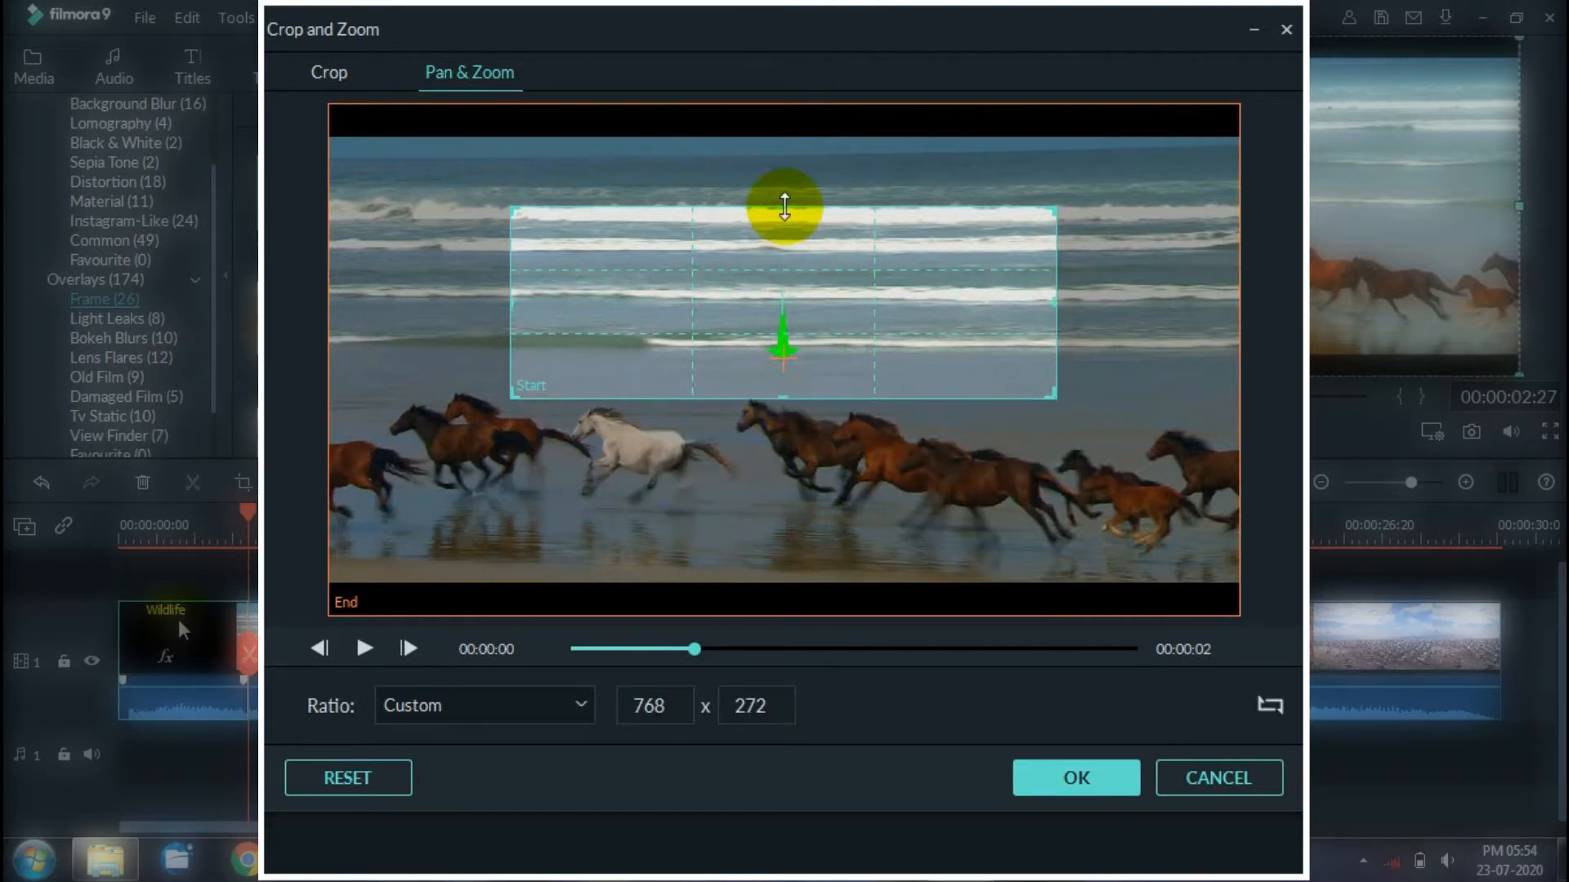
left_click_drag(777, 205, 778, 322)
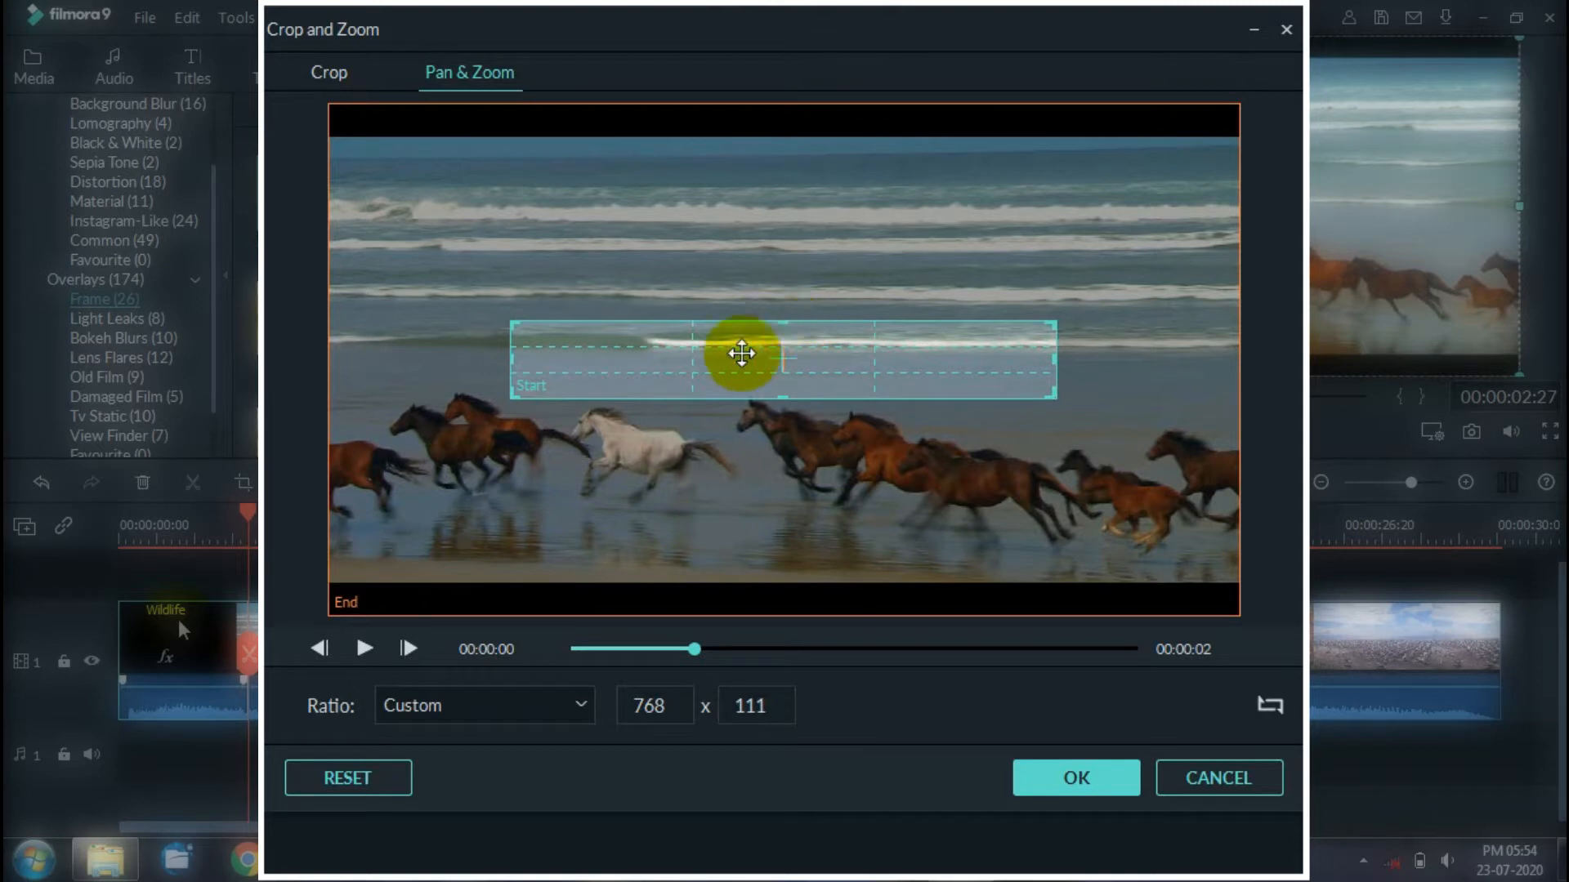
left_click_drag(513, 359, 278, 343)
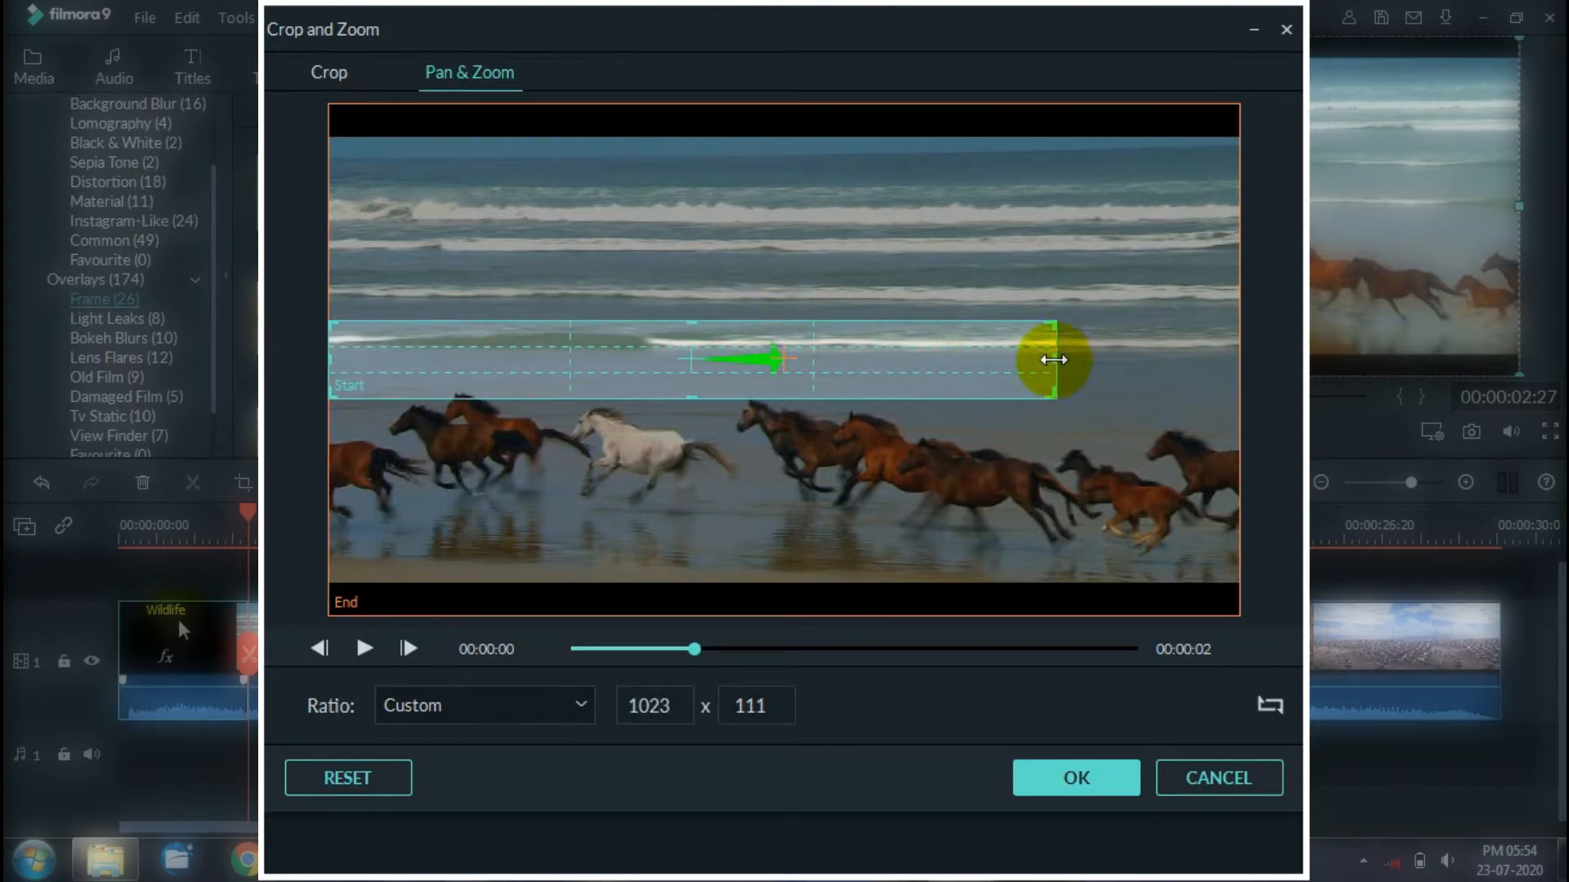
left_click_drag(1053, 360, 1286, 372)
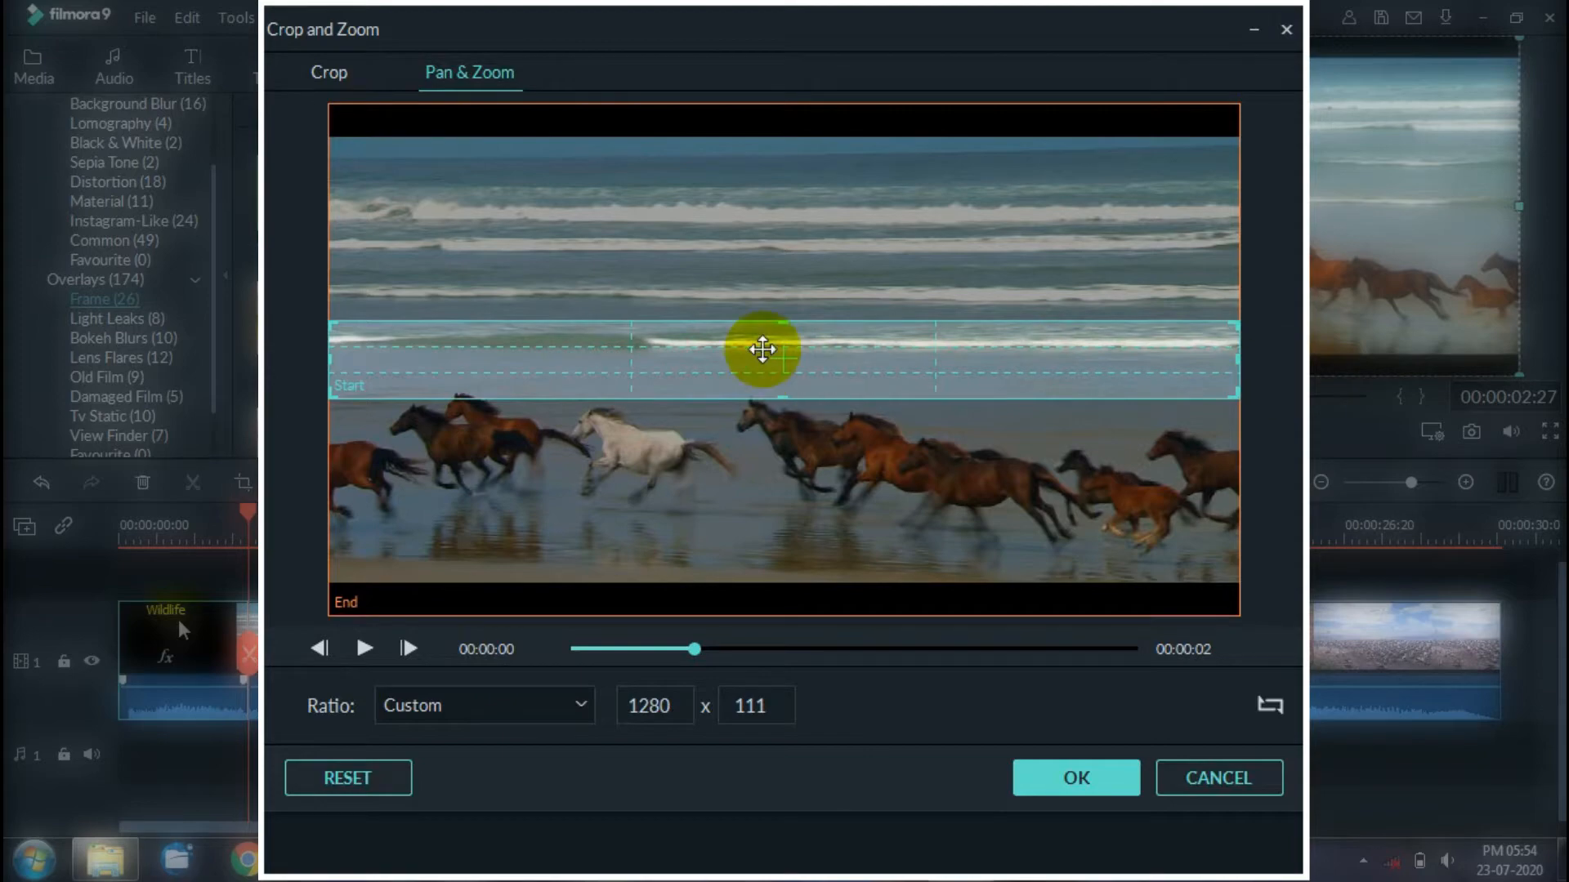
left_click(1066, 778)
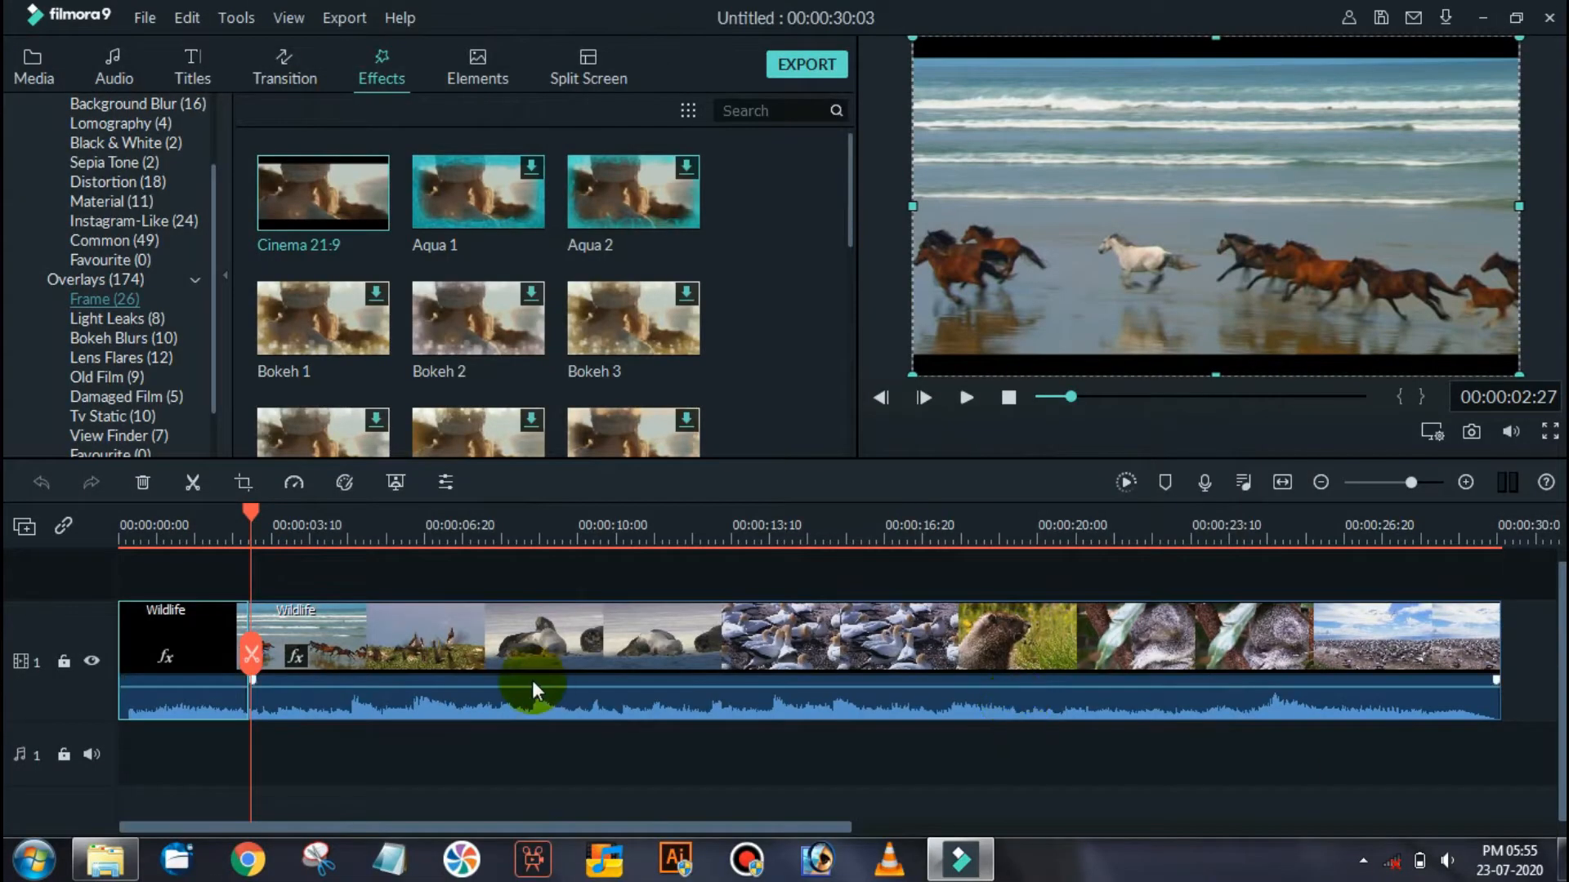
- Render the timeline preview and play the video from the start to check the opening bars
left_click(121, 537)
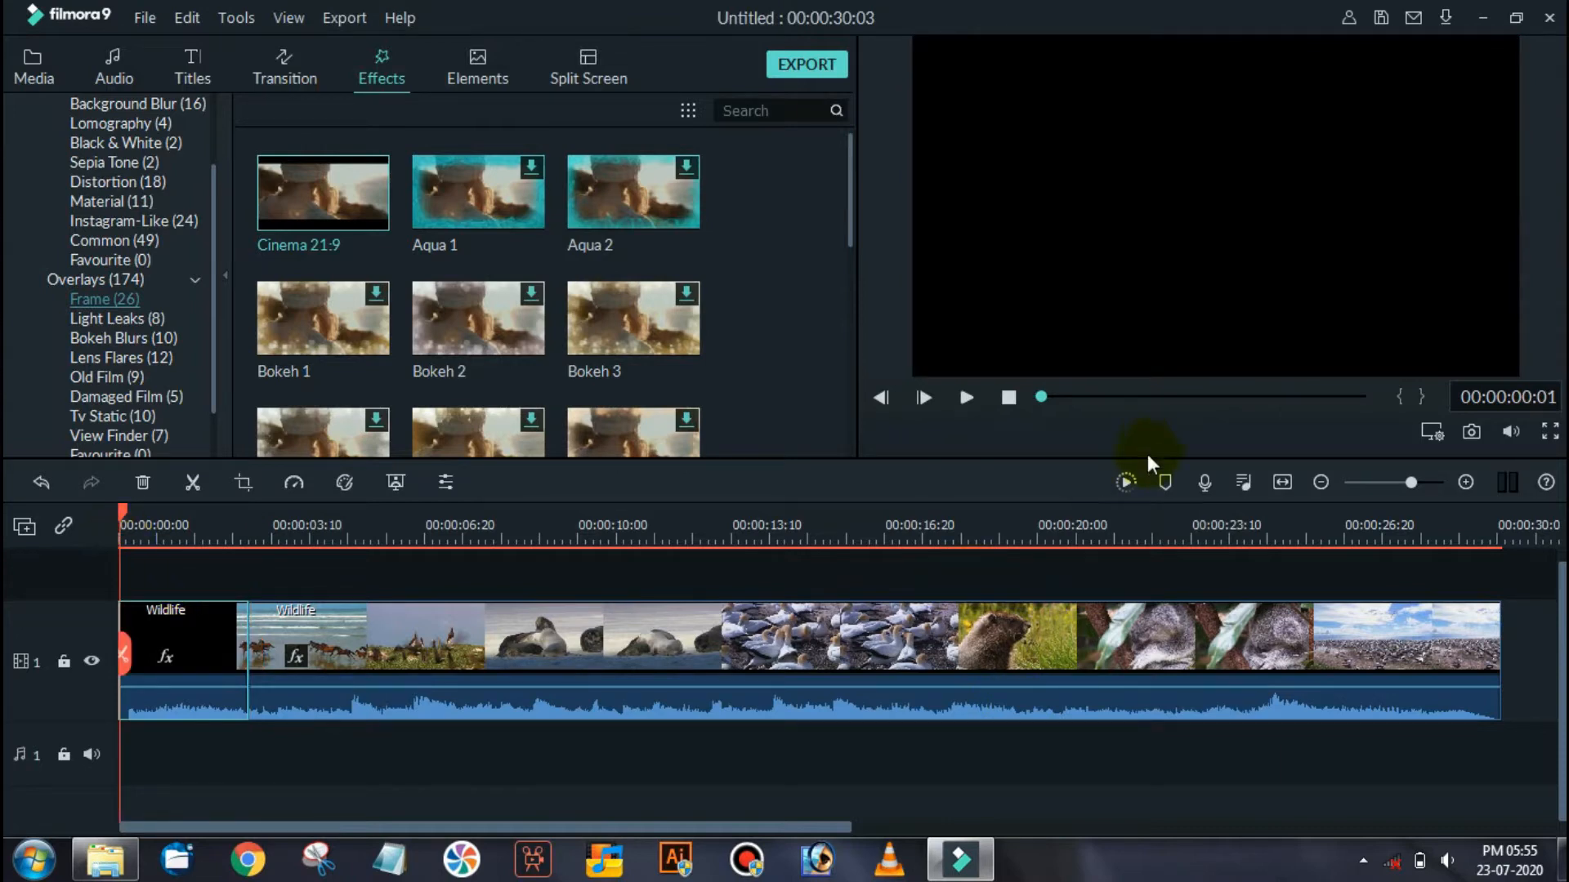
left_click(1126, 482)
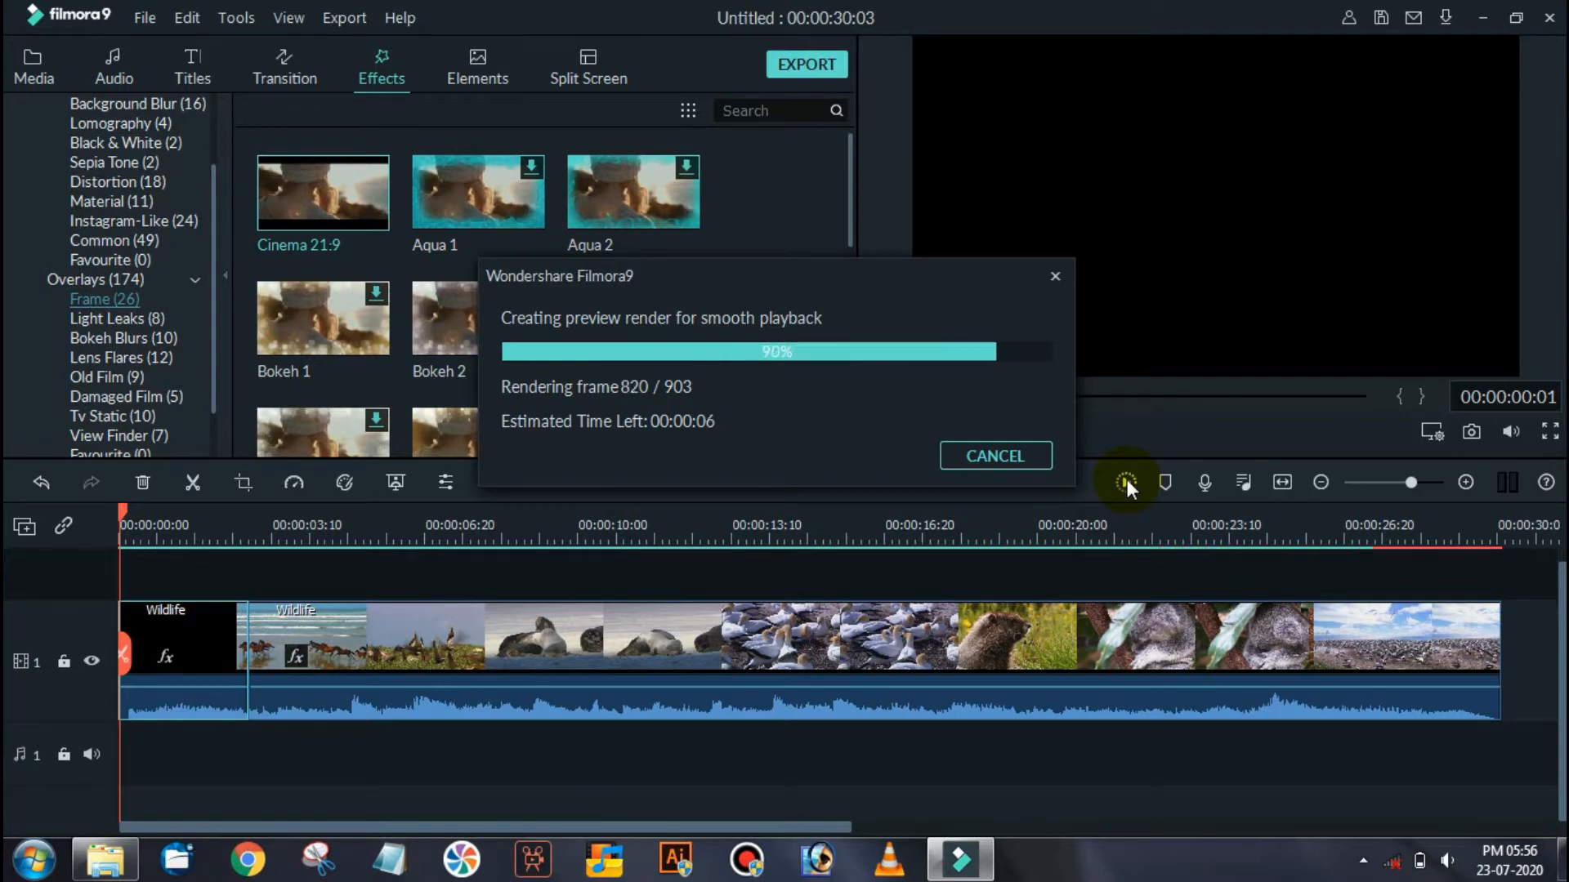
left_click(967, 398)
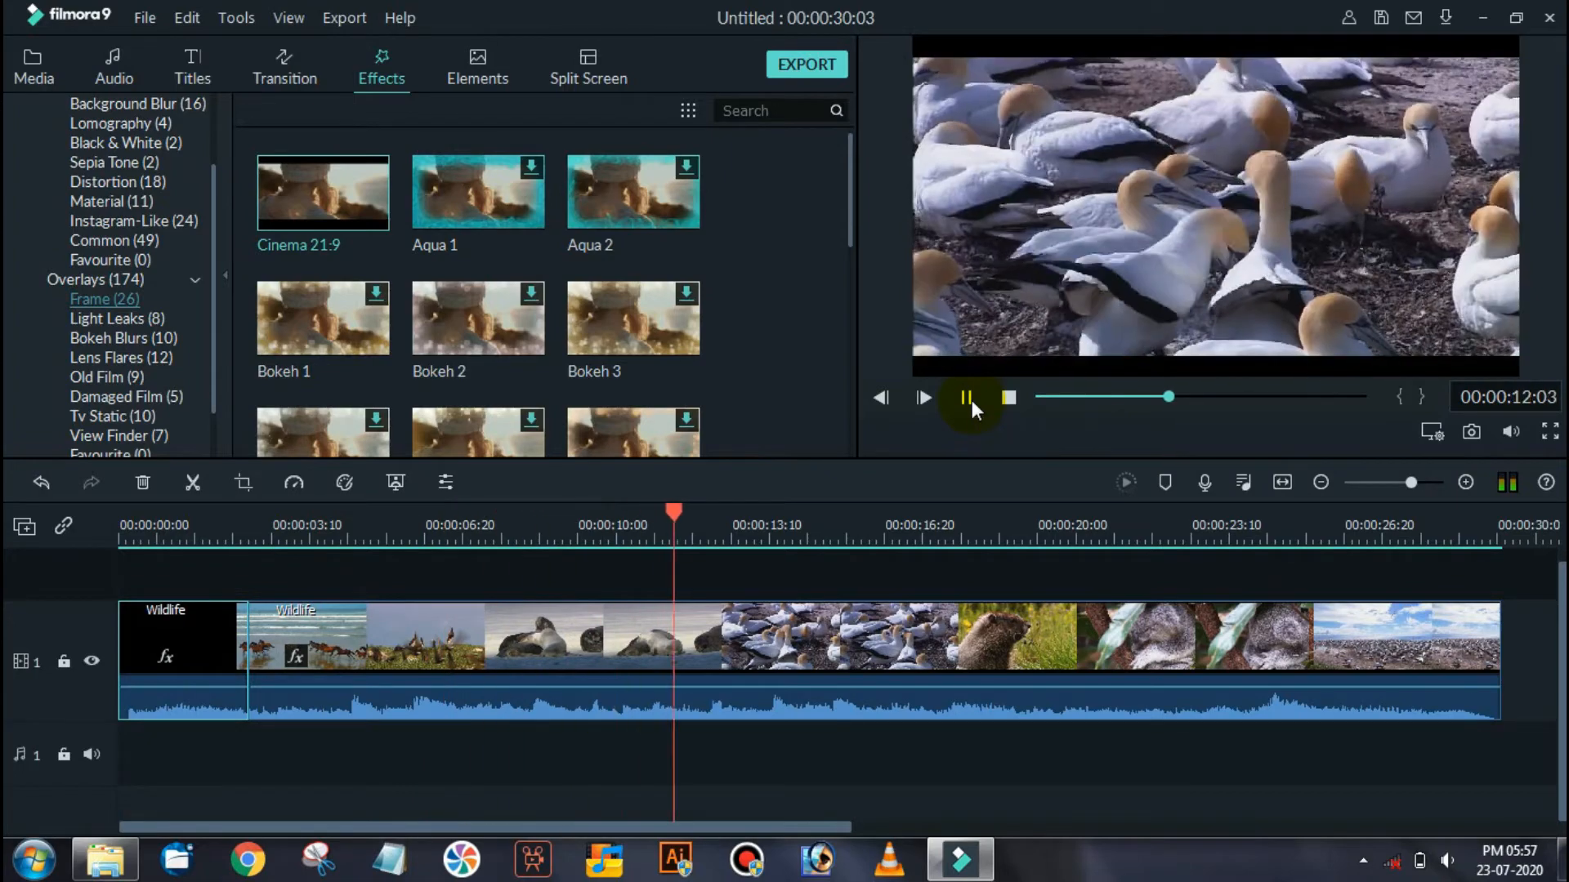
left_click(972, 400)
- Split the Wildlife clip at 00:00:27:06 and open the Pan & Zoom settings for its last segment
left_click_drag(1041, 536, 1369, 537)
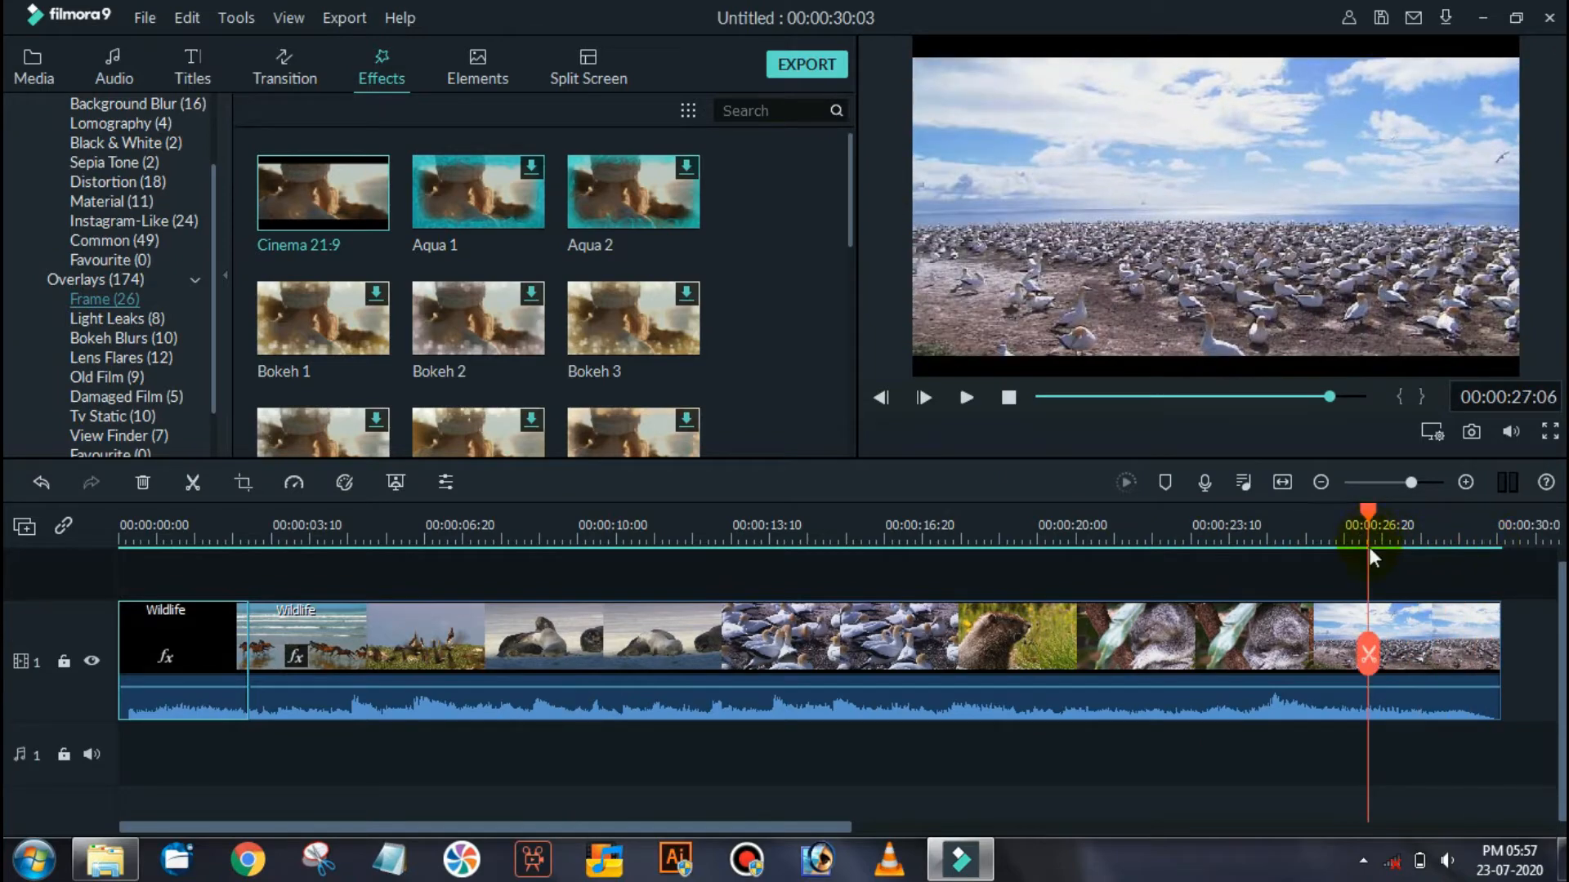
left_click(1369, 655)
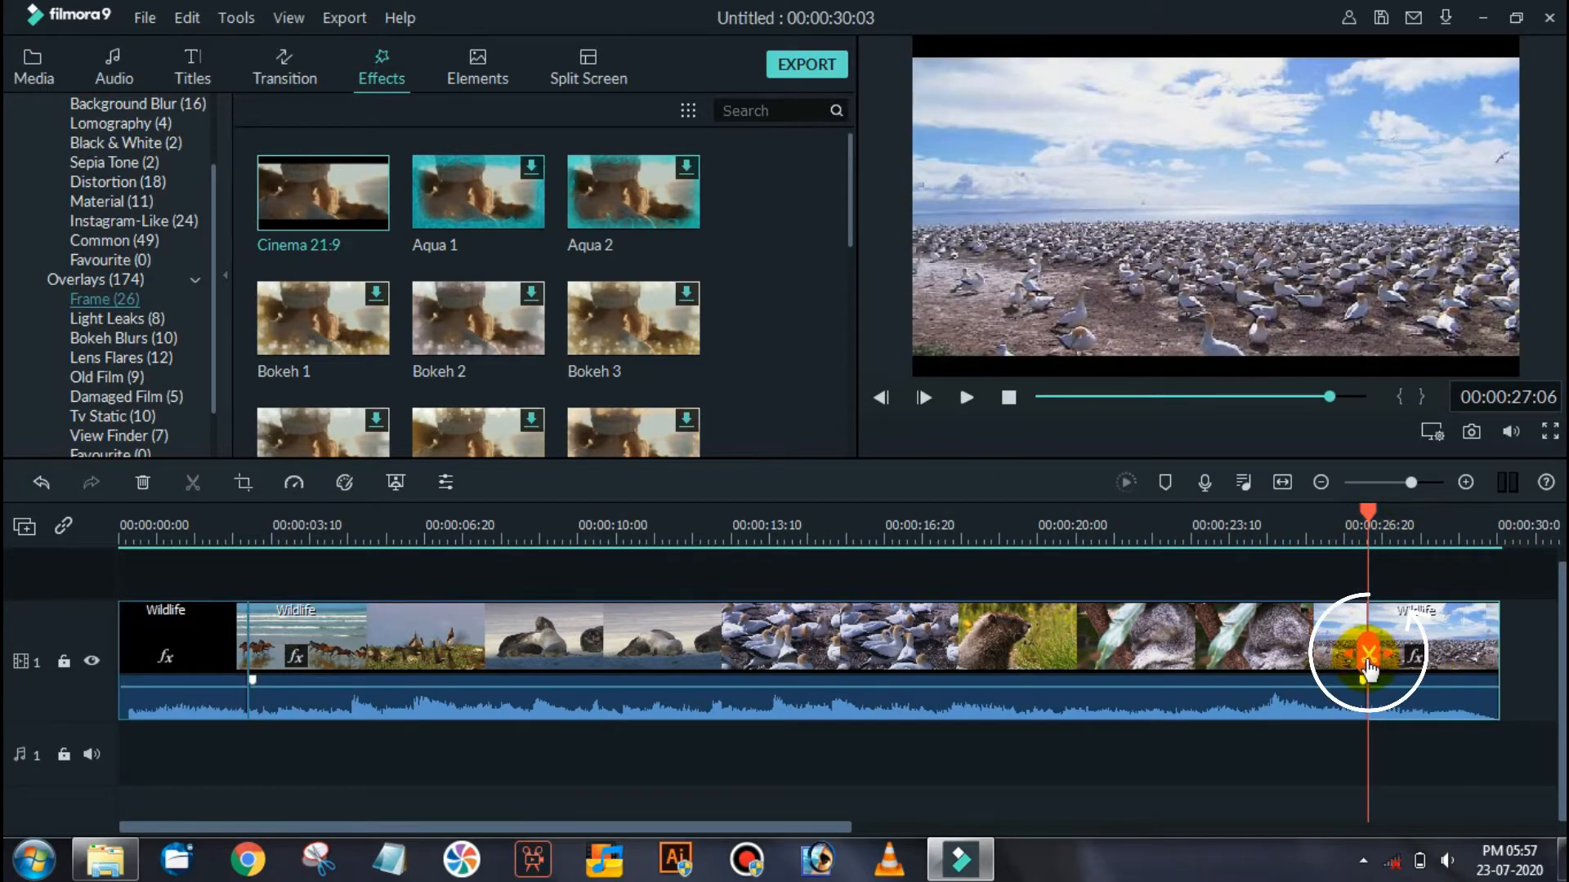
right_click(1456, 620)
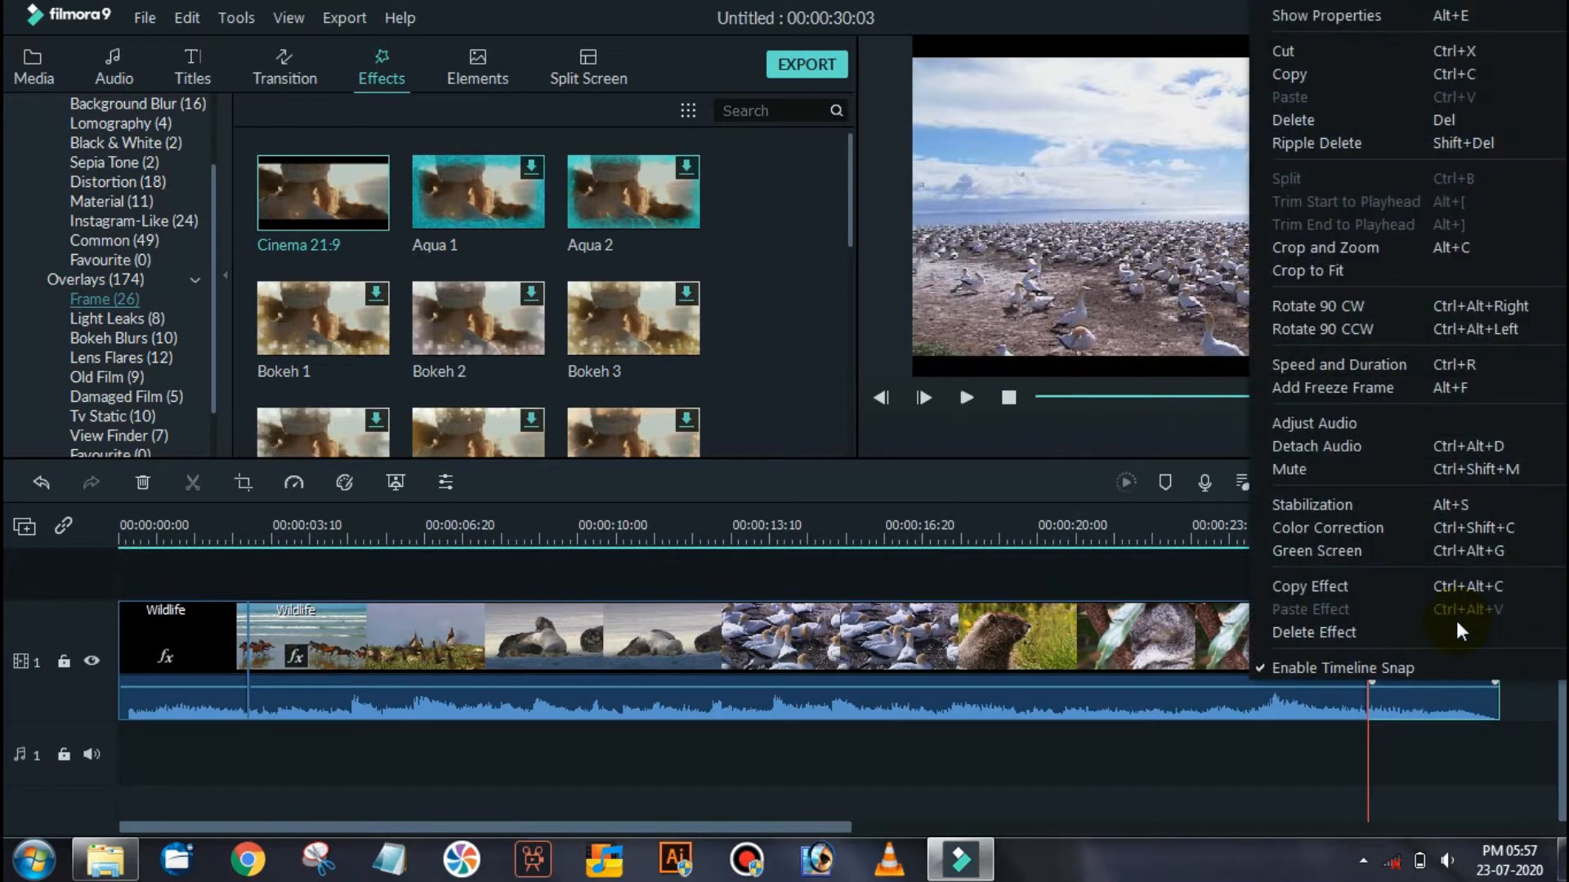
left_click(1389, 248)
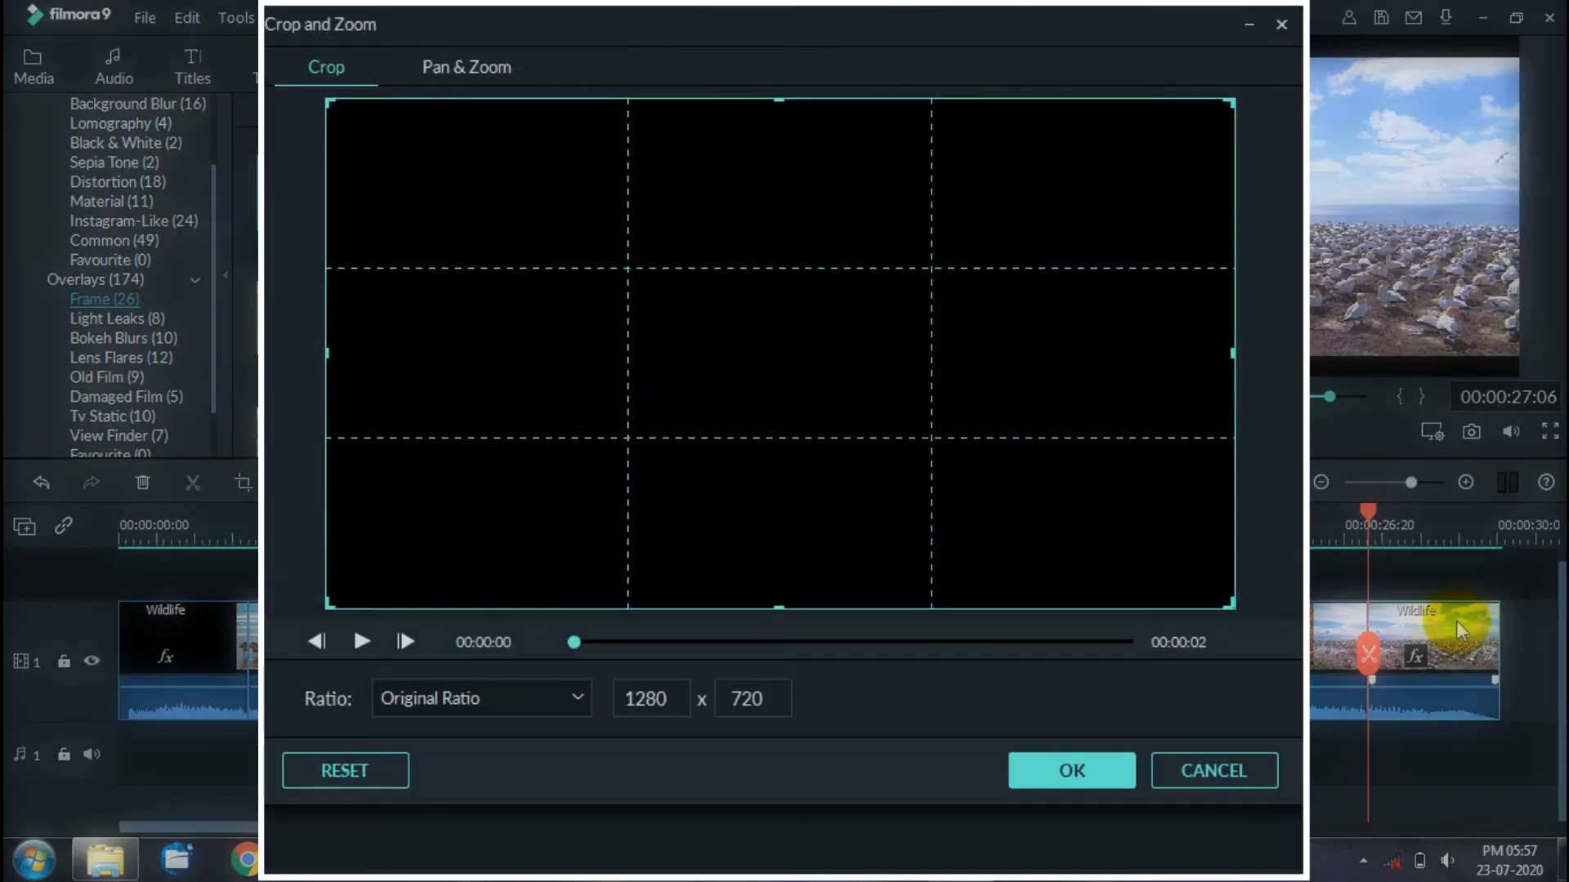
left_click(482, 69)
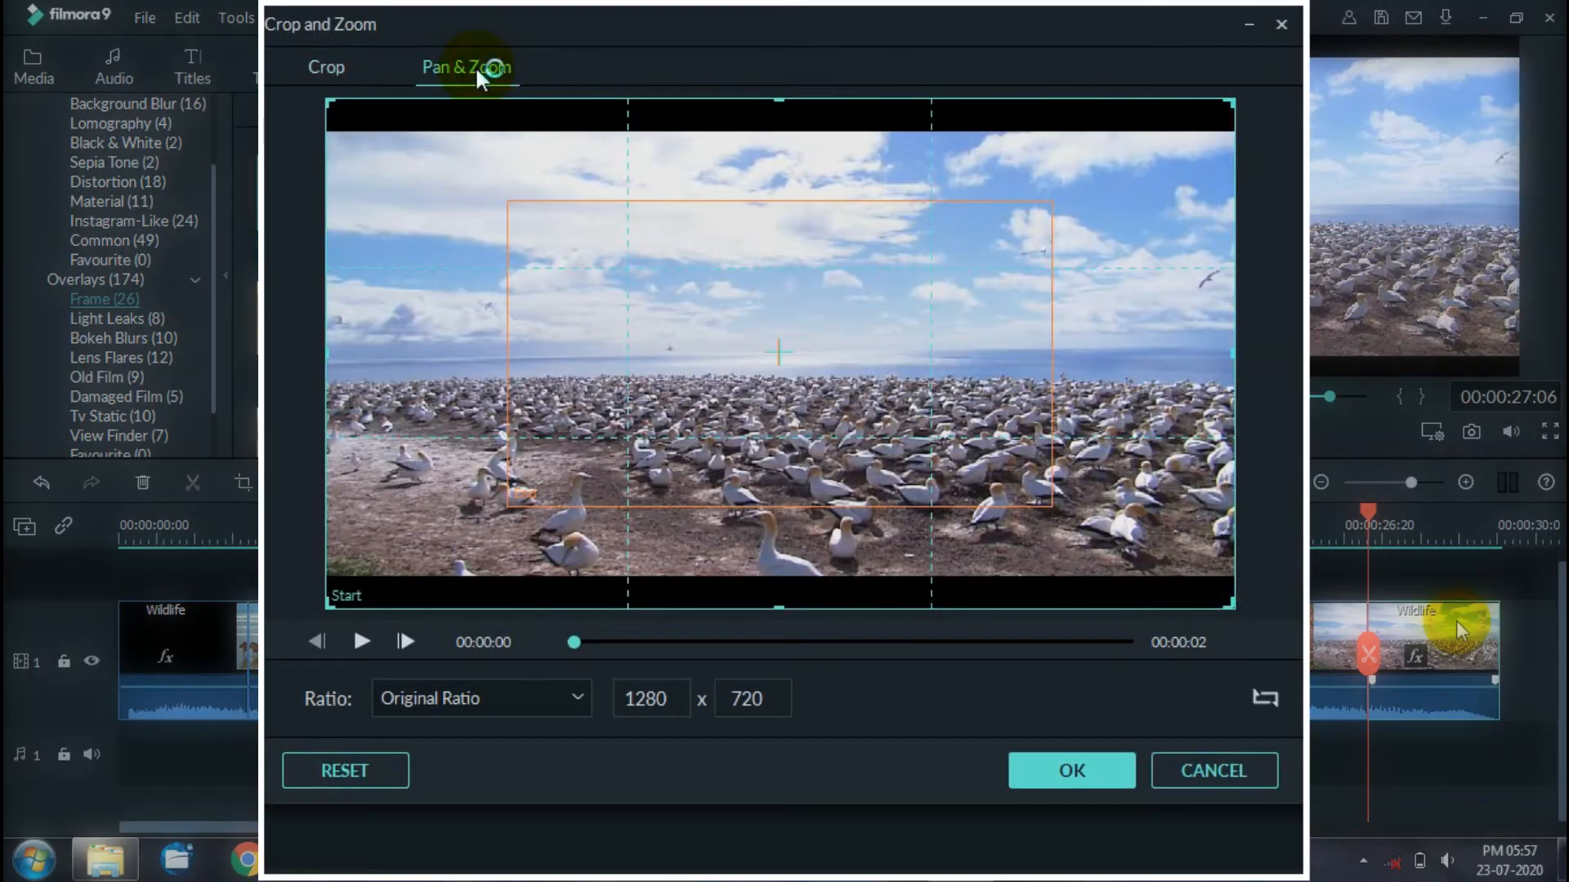
- Set the end frame's ratio to Custom, resize it to a full-width central strip of 1280 x 53, and apply the pan and zoom
left_click(807, 441)
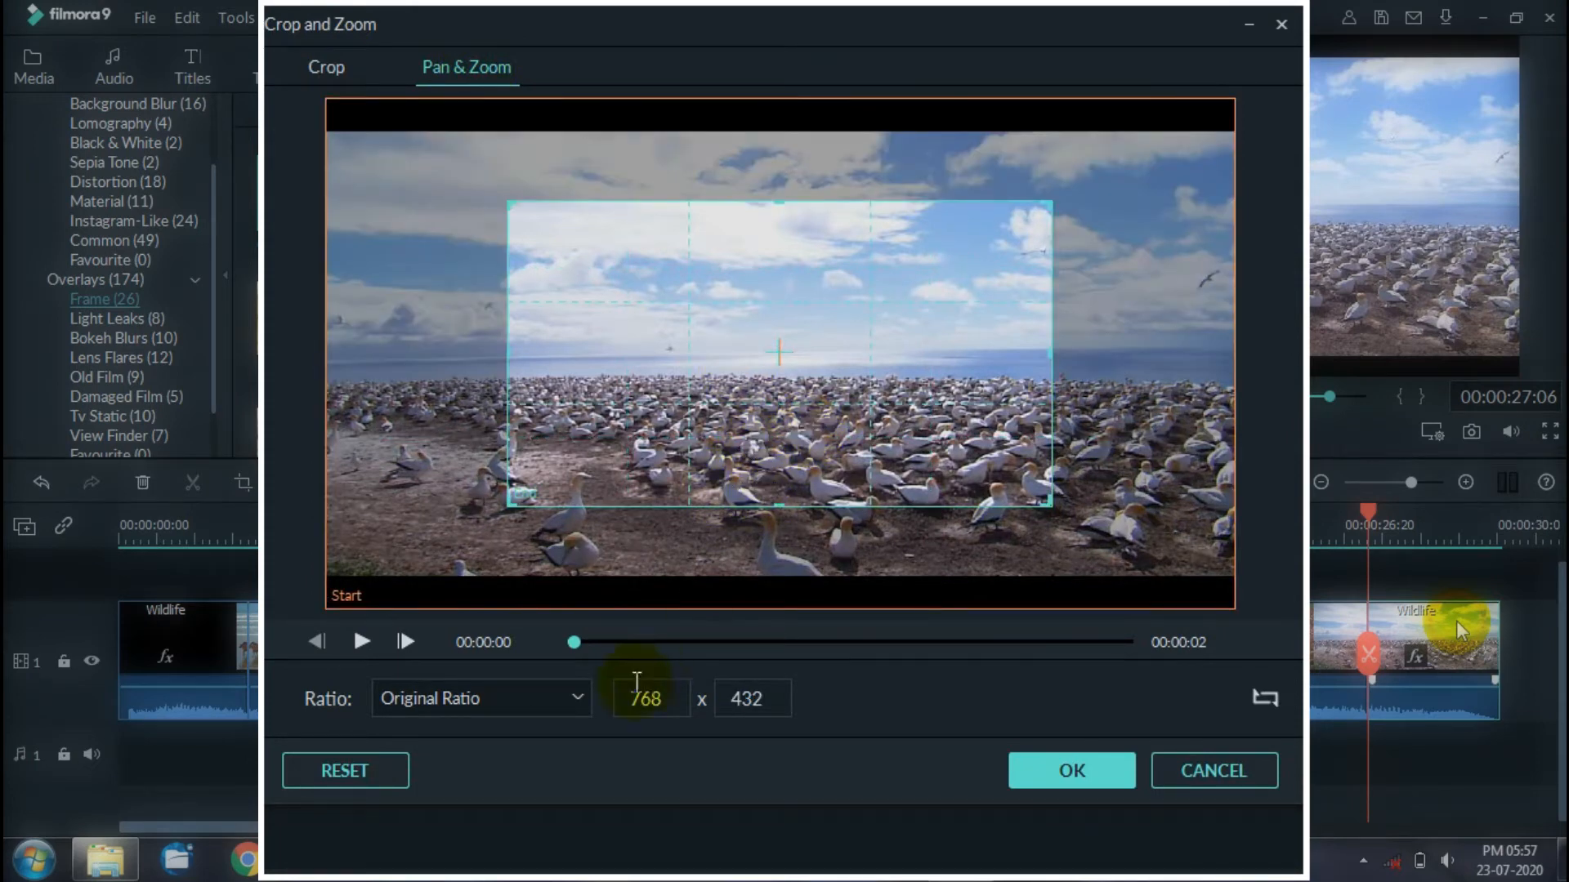
left_click(579, 699)
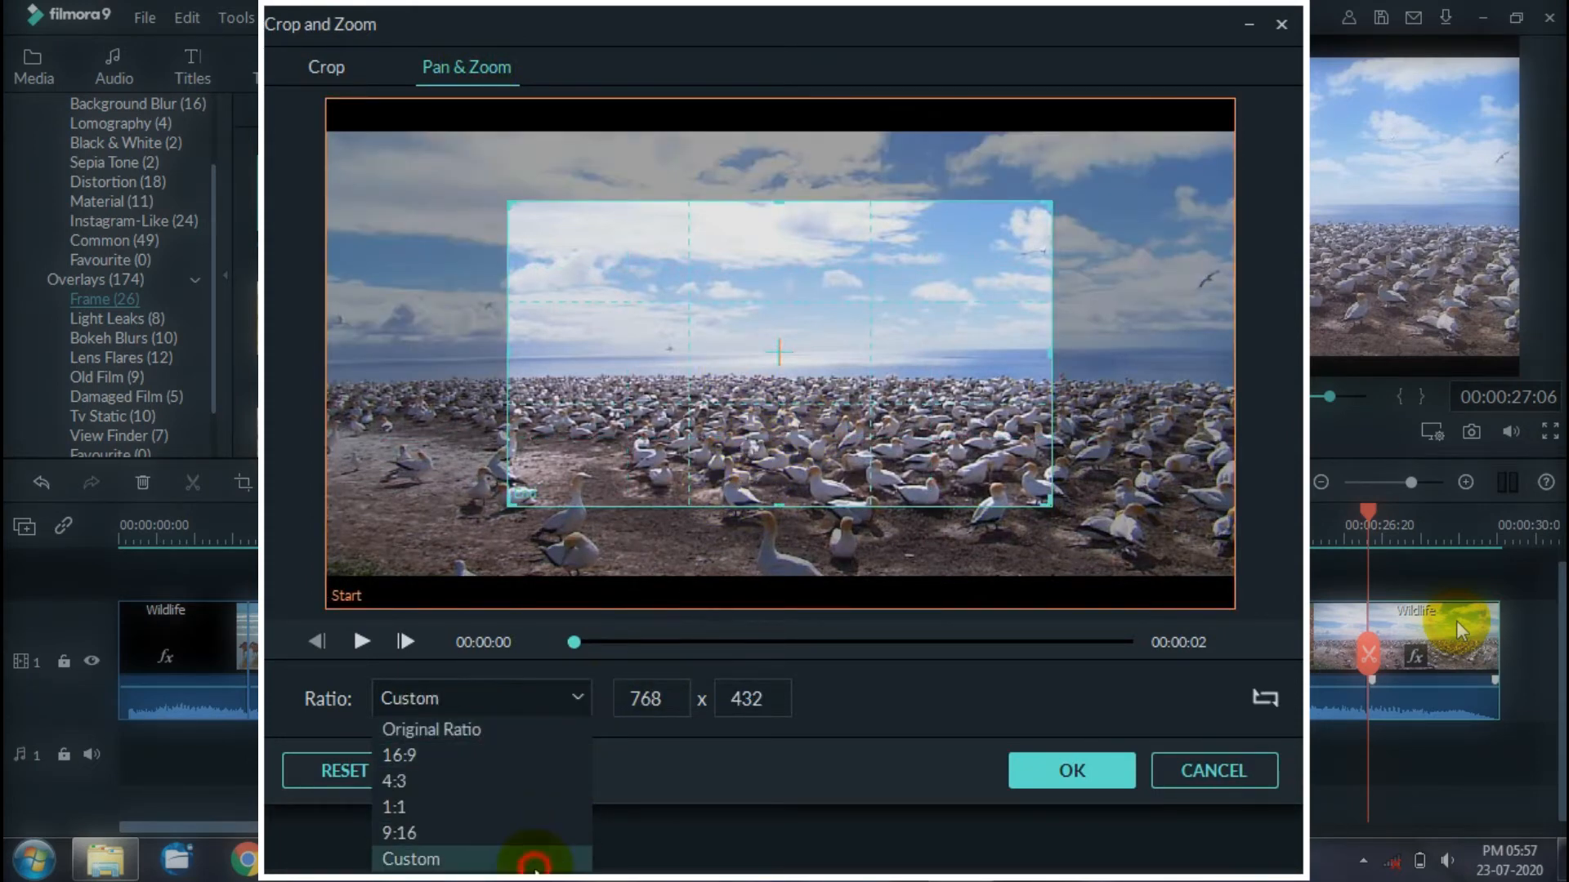
left_click(536, 860)
left_click_drag(508, 353, 326, 337)
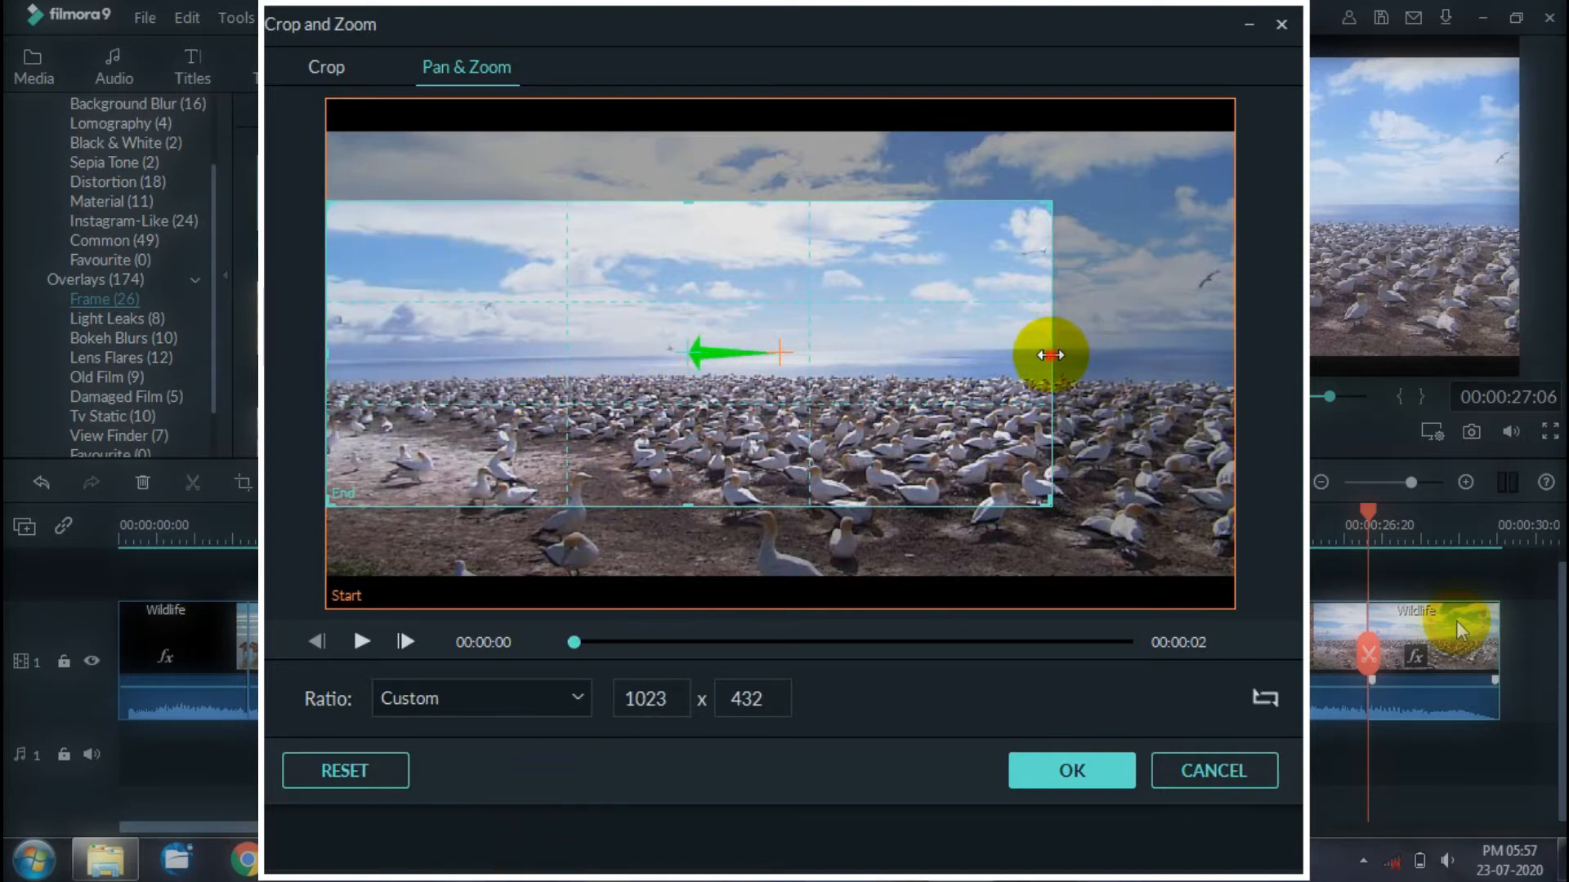
left_click_drag(1050, 355, 1234, 355)
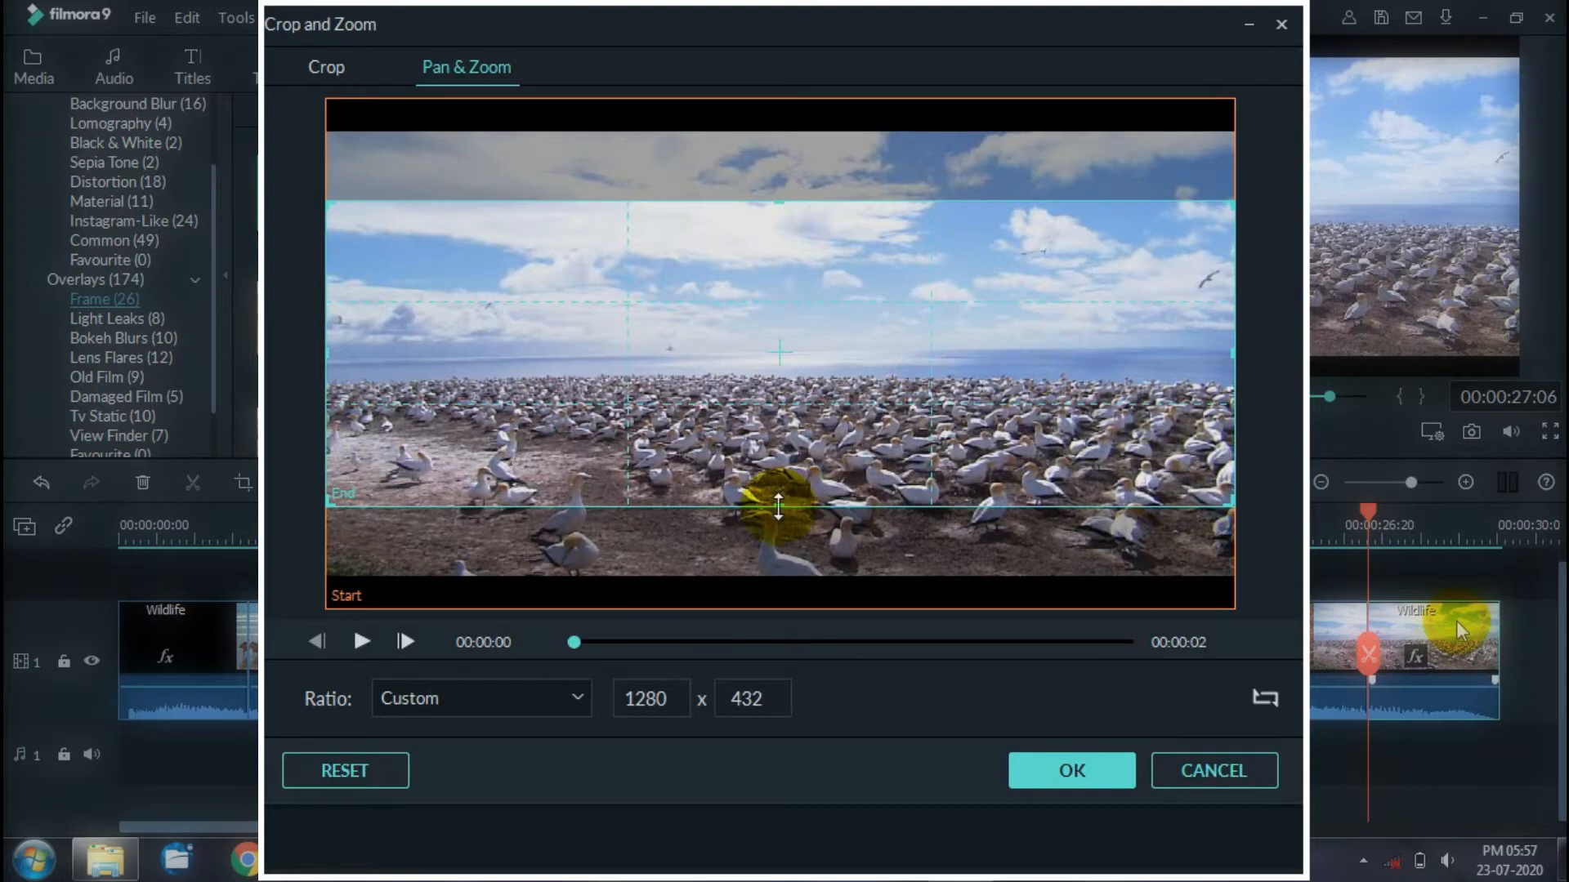
left_click_drag(778, 507, 778, 359)
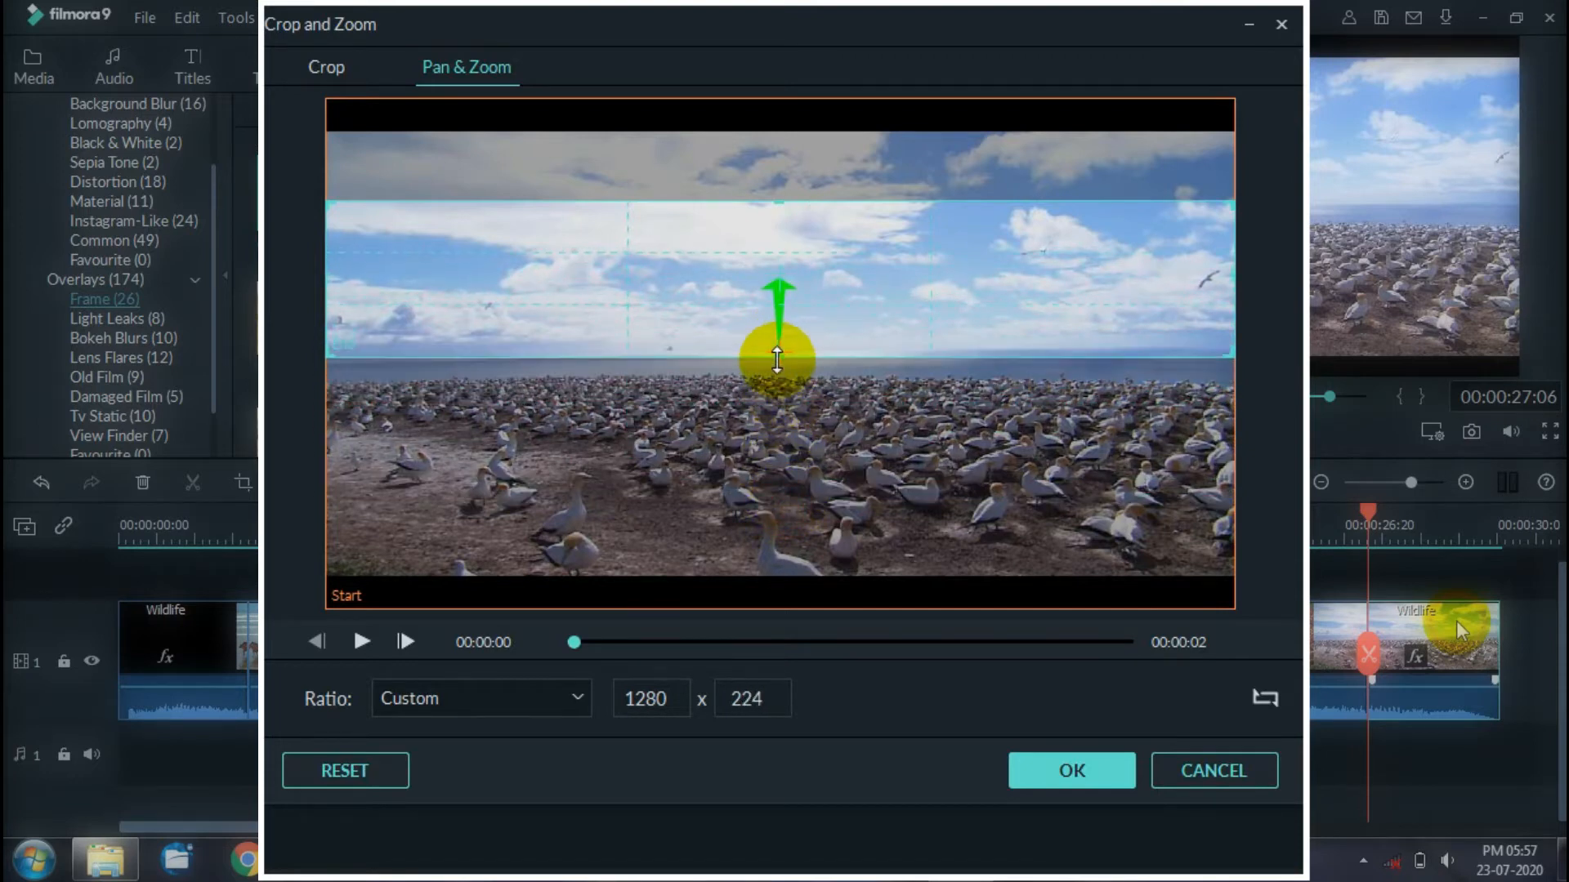
mouse_move(780, 200)
left_mouse_down()
mouse_move(777, 348)
mouse_move(793, 359)
left_mouse_up()
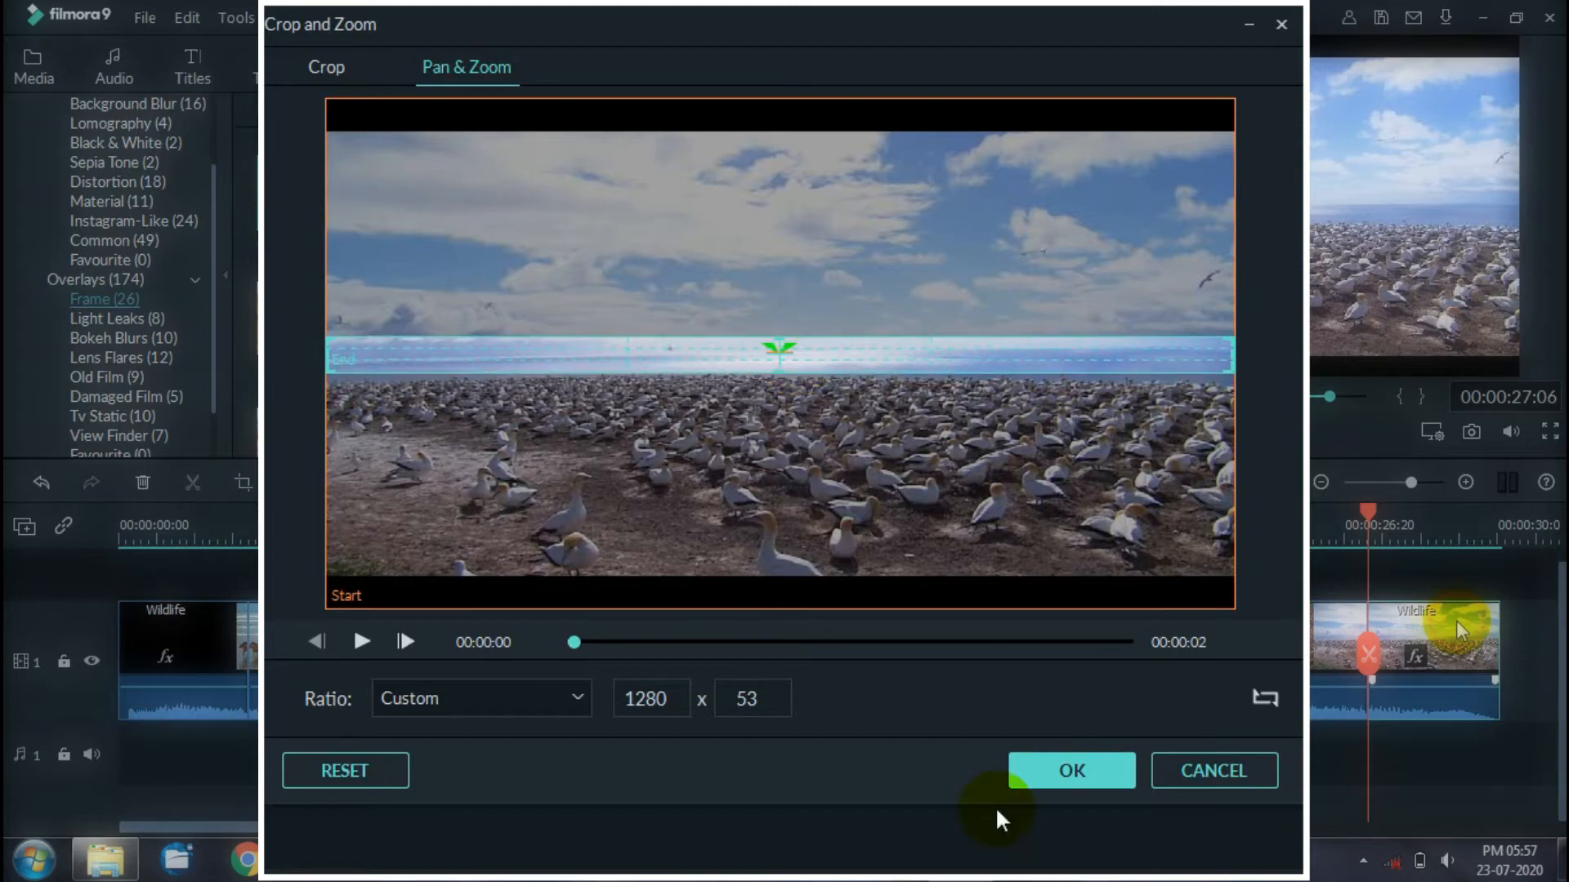
left_click(1024, 768)
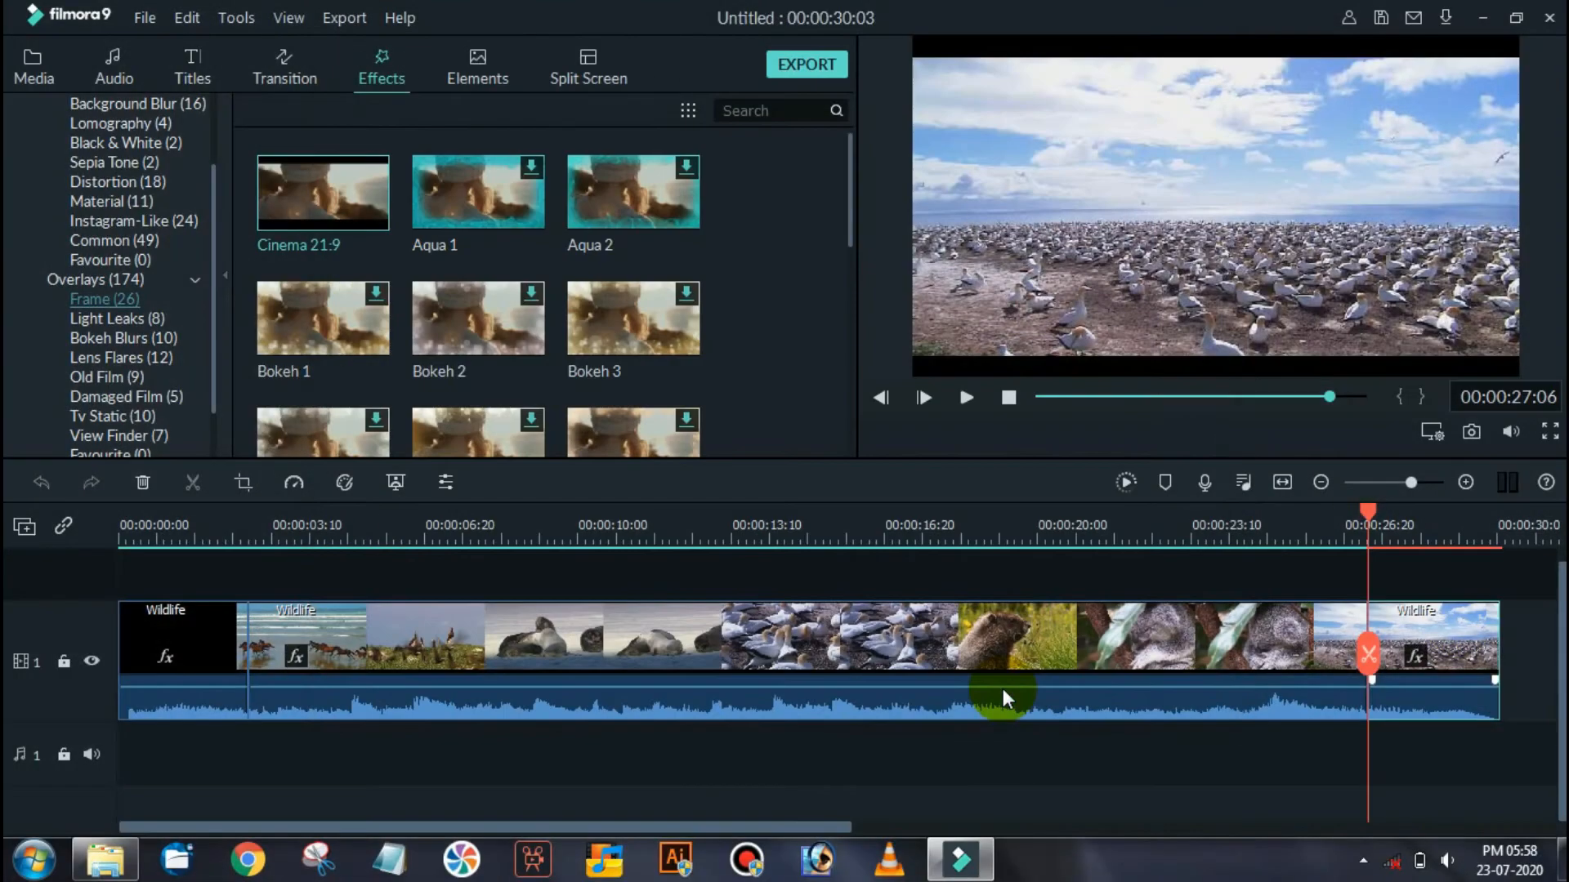
- Play the opening and closing sections of the timeline to check the bar animations, and return the playhead to the start
left_click(121, 539)
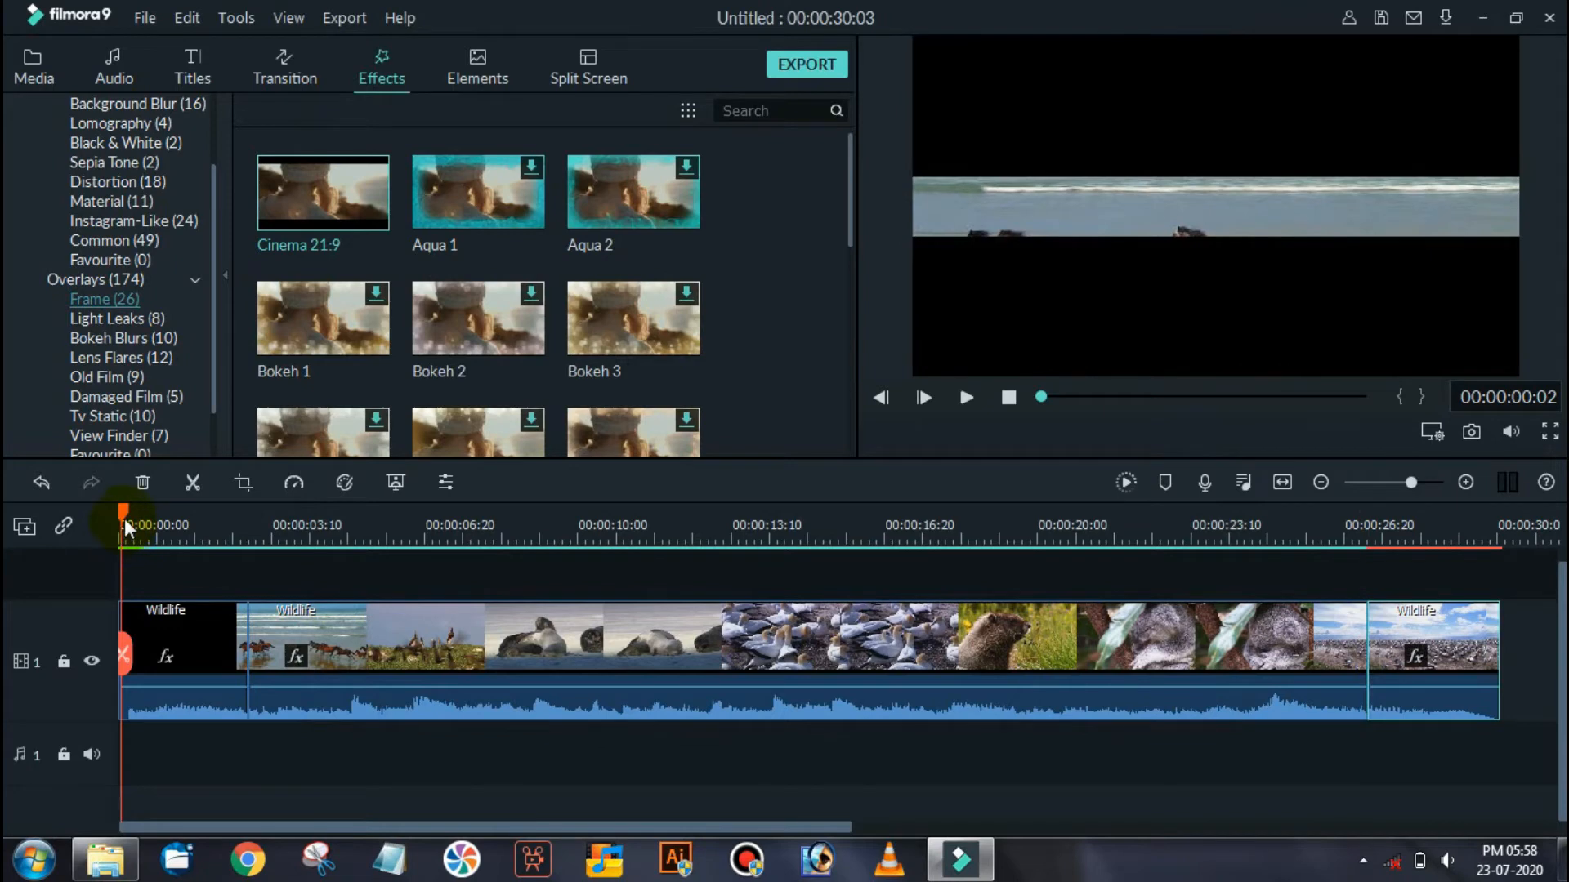
key("space")
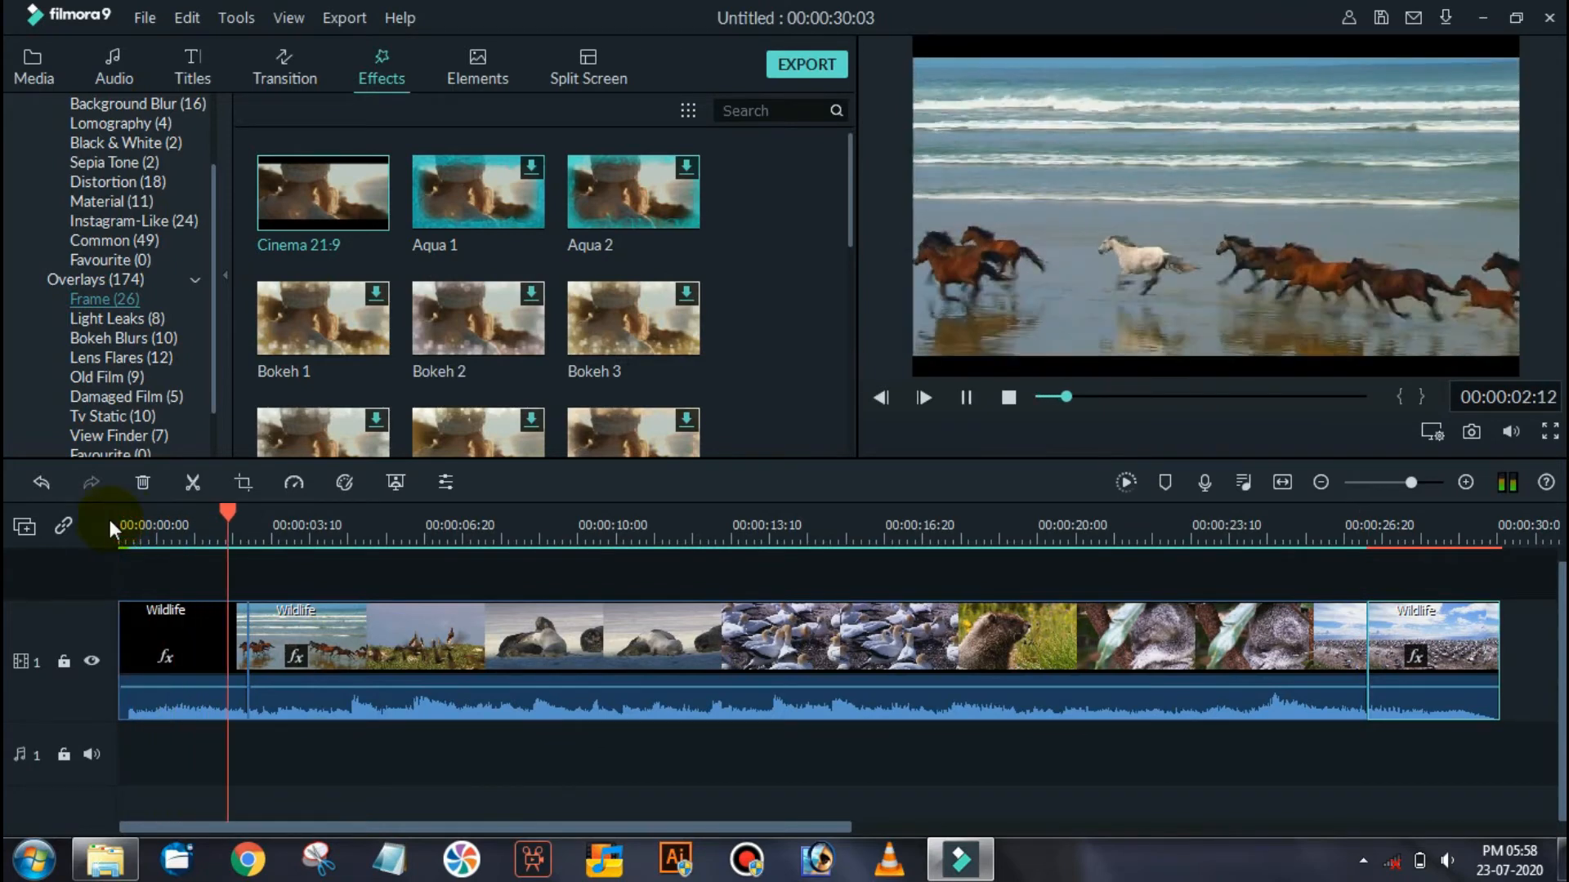
left_click(1158, 527)
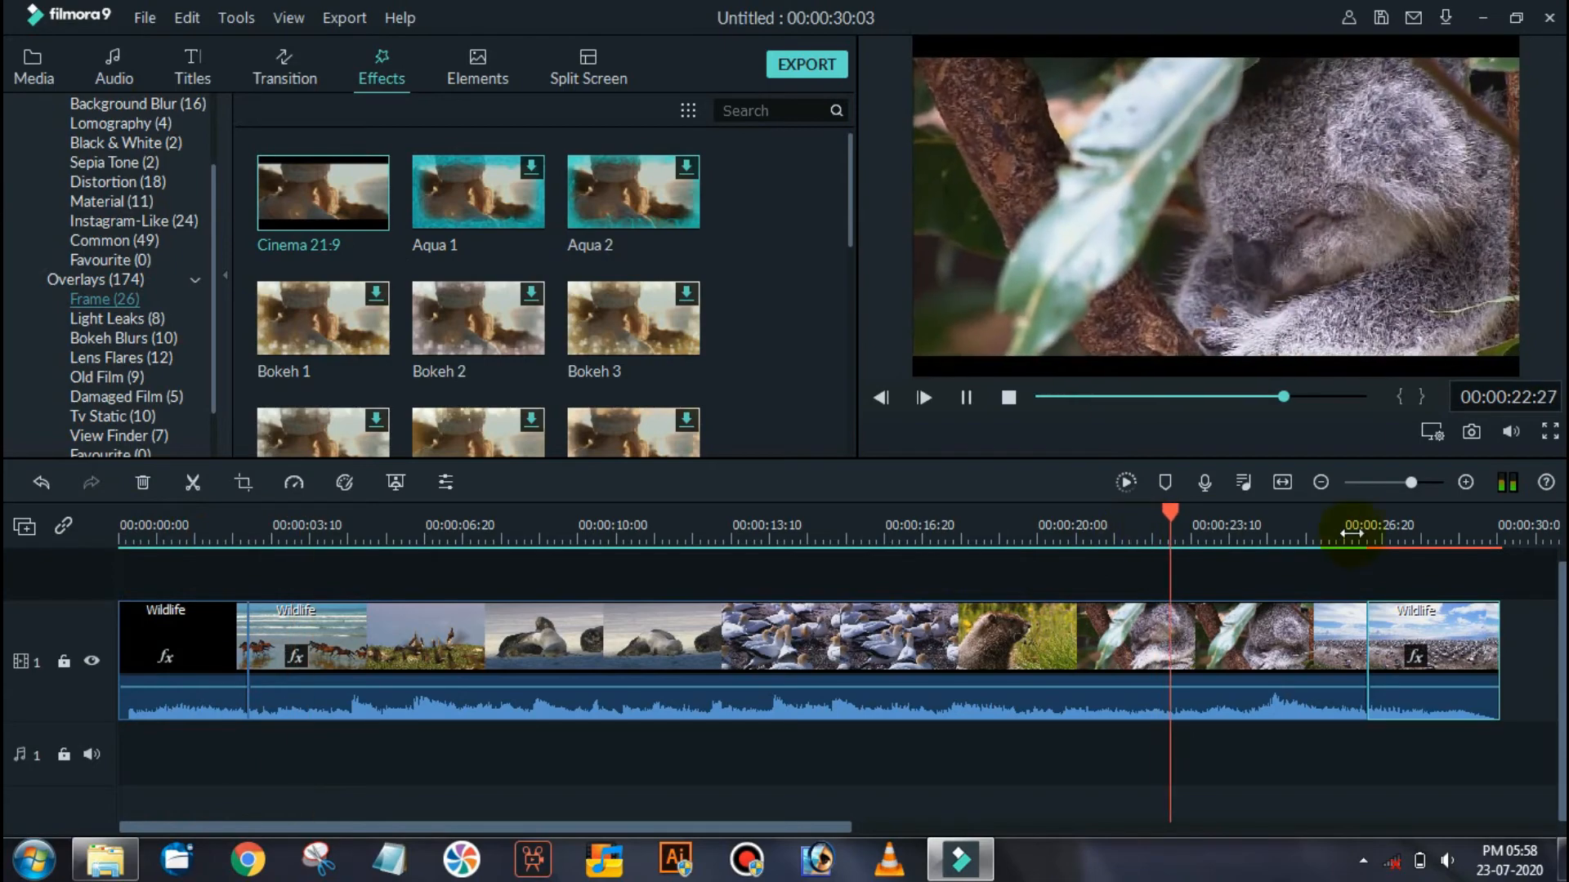
left_click(1334, 530)
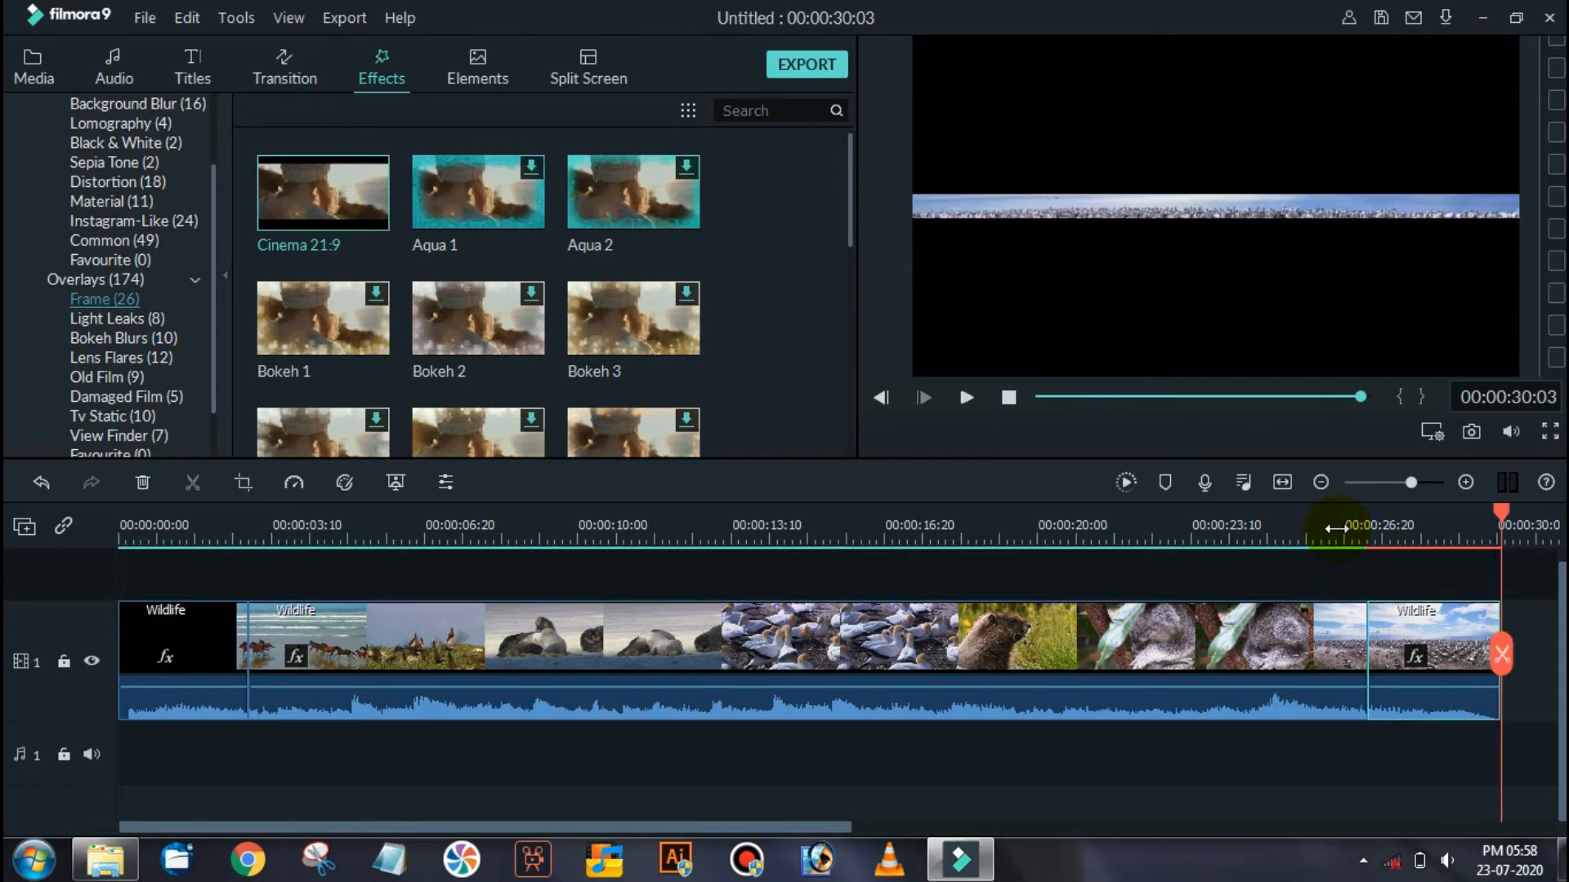
left_click(115, 535)
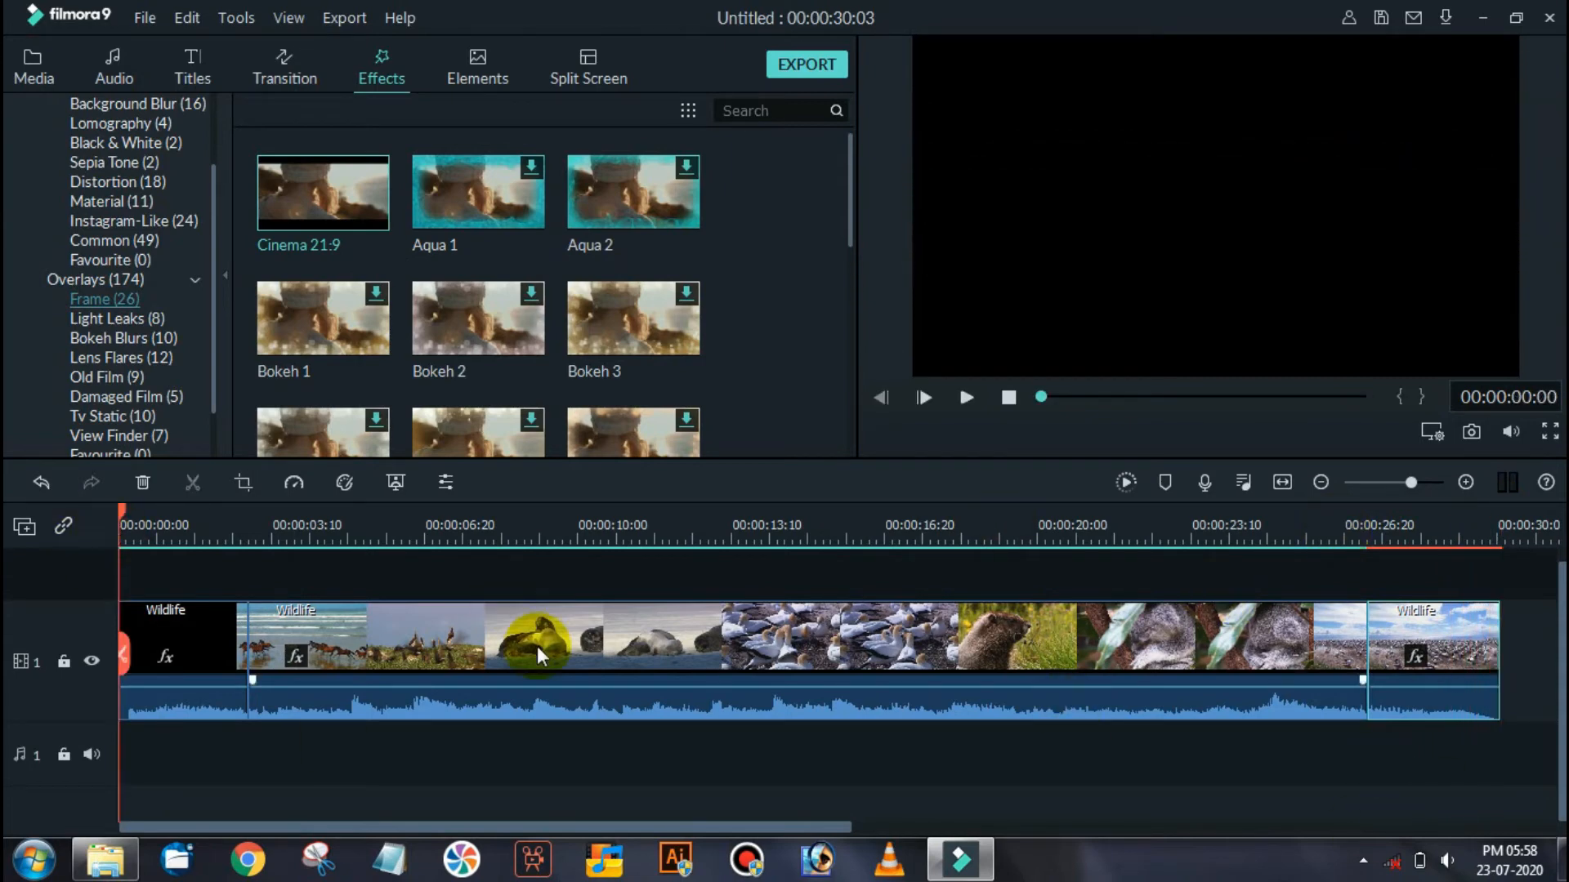
- Export the video locally as an MP4 named "open bar" at 1280x720 and 30 fps, confirming the export settings
left_click(817, 65)
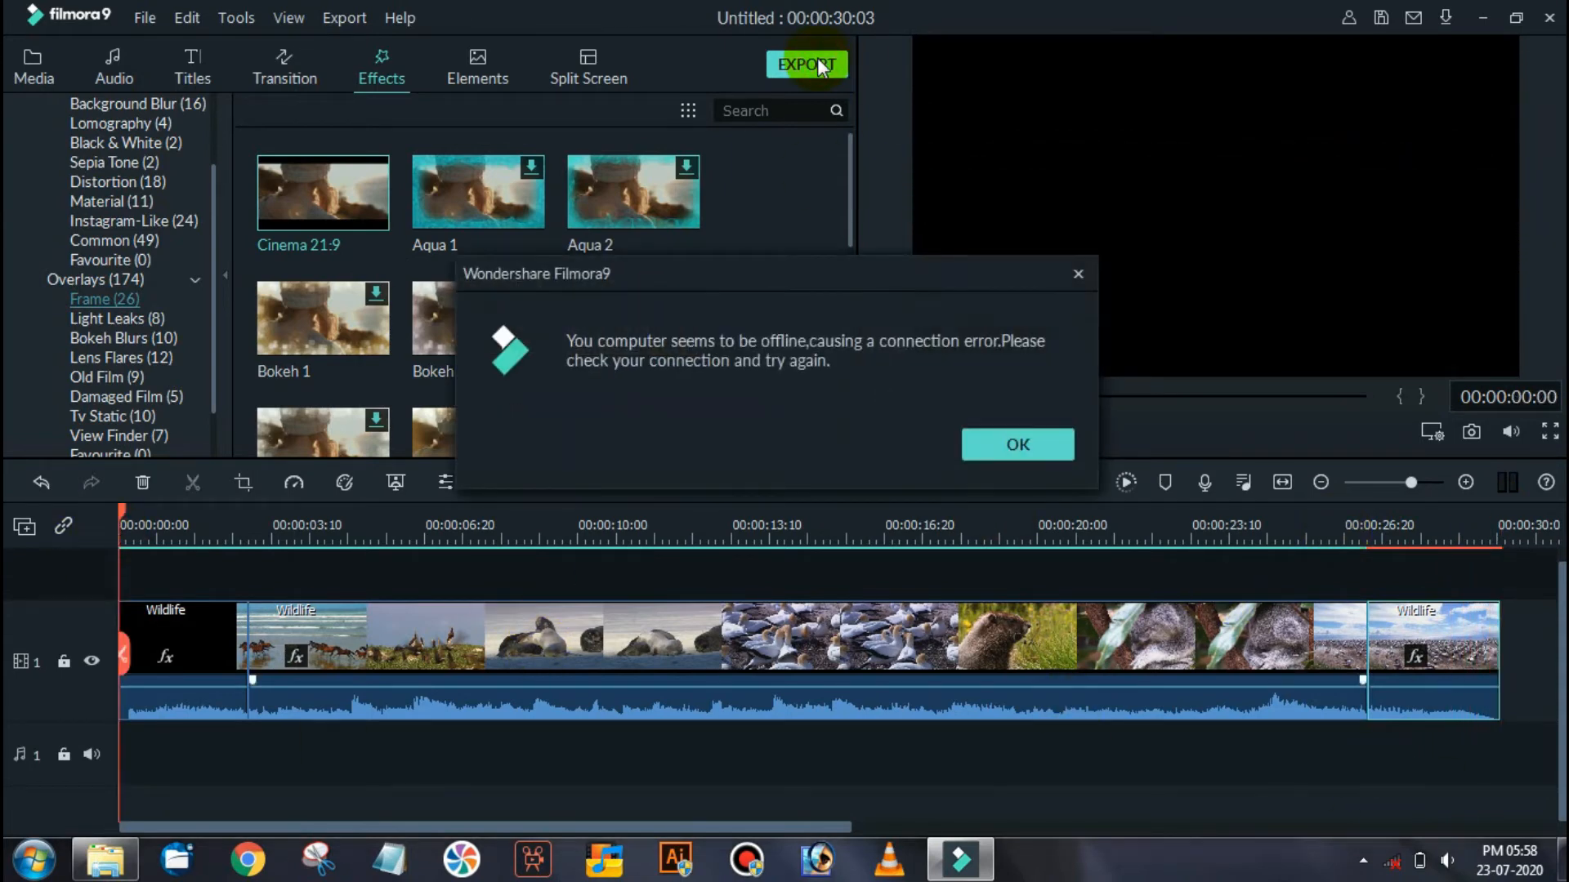
left_click(1023, 445)
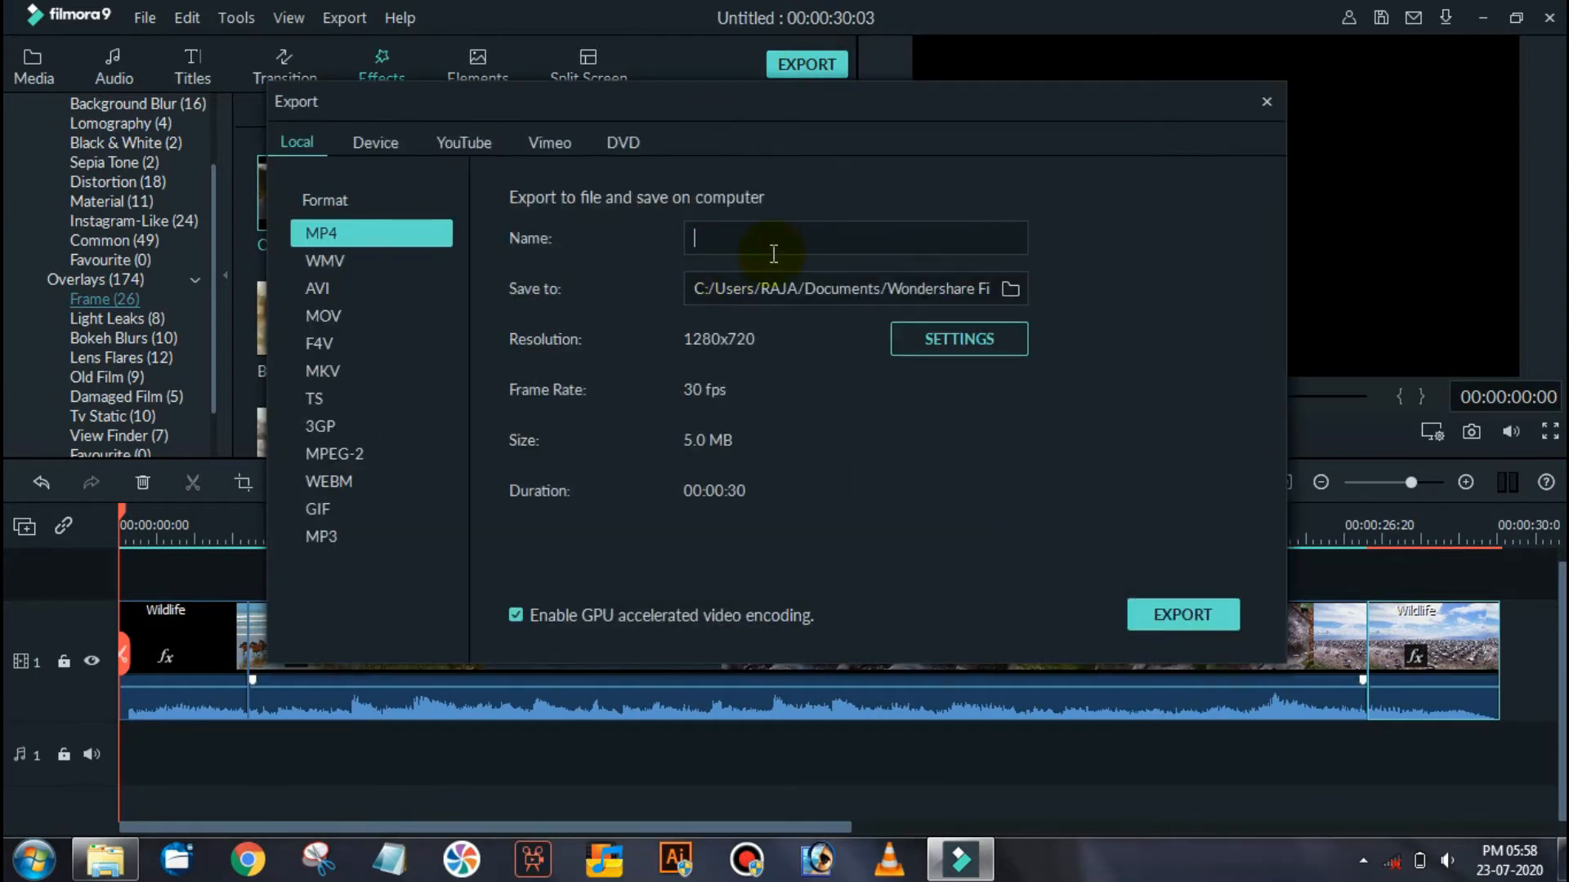
left_click(907, 339)
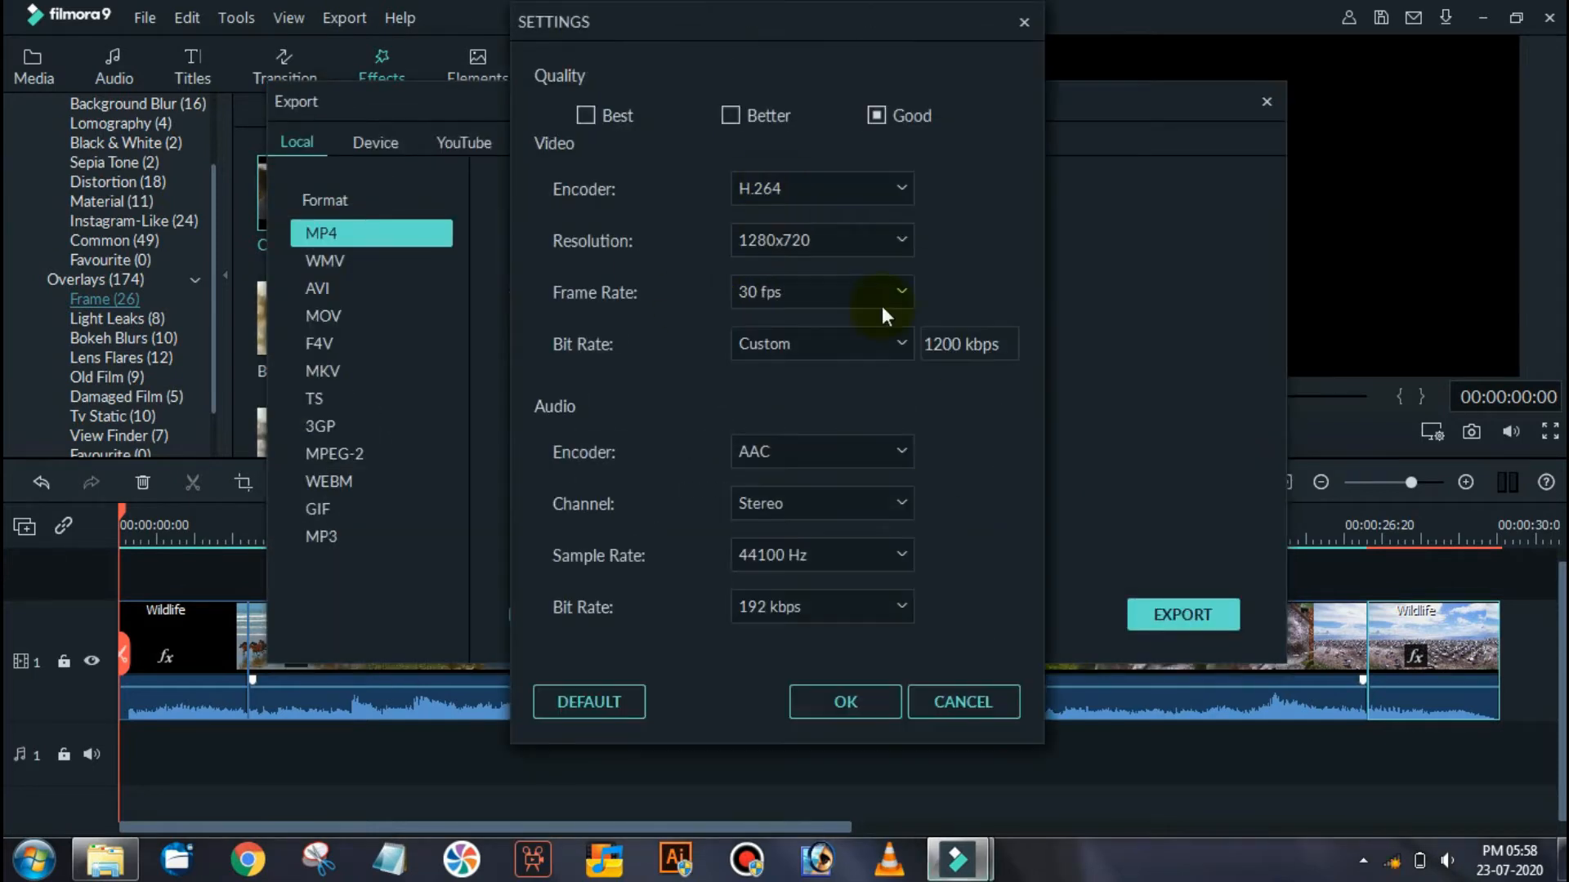
left_click(845, 704)
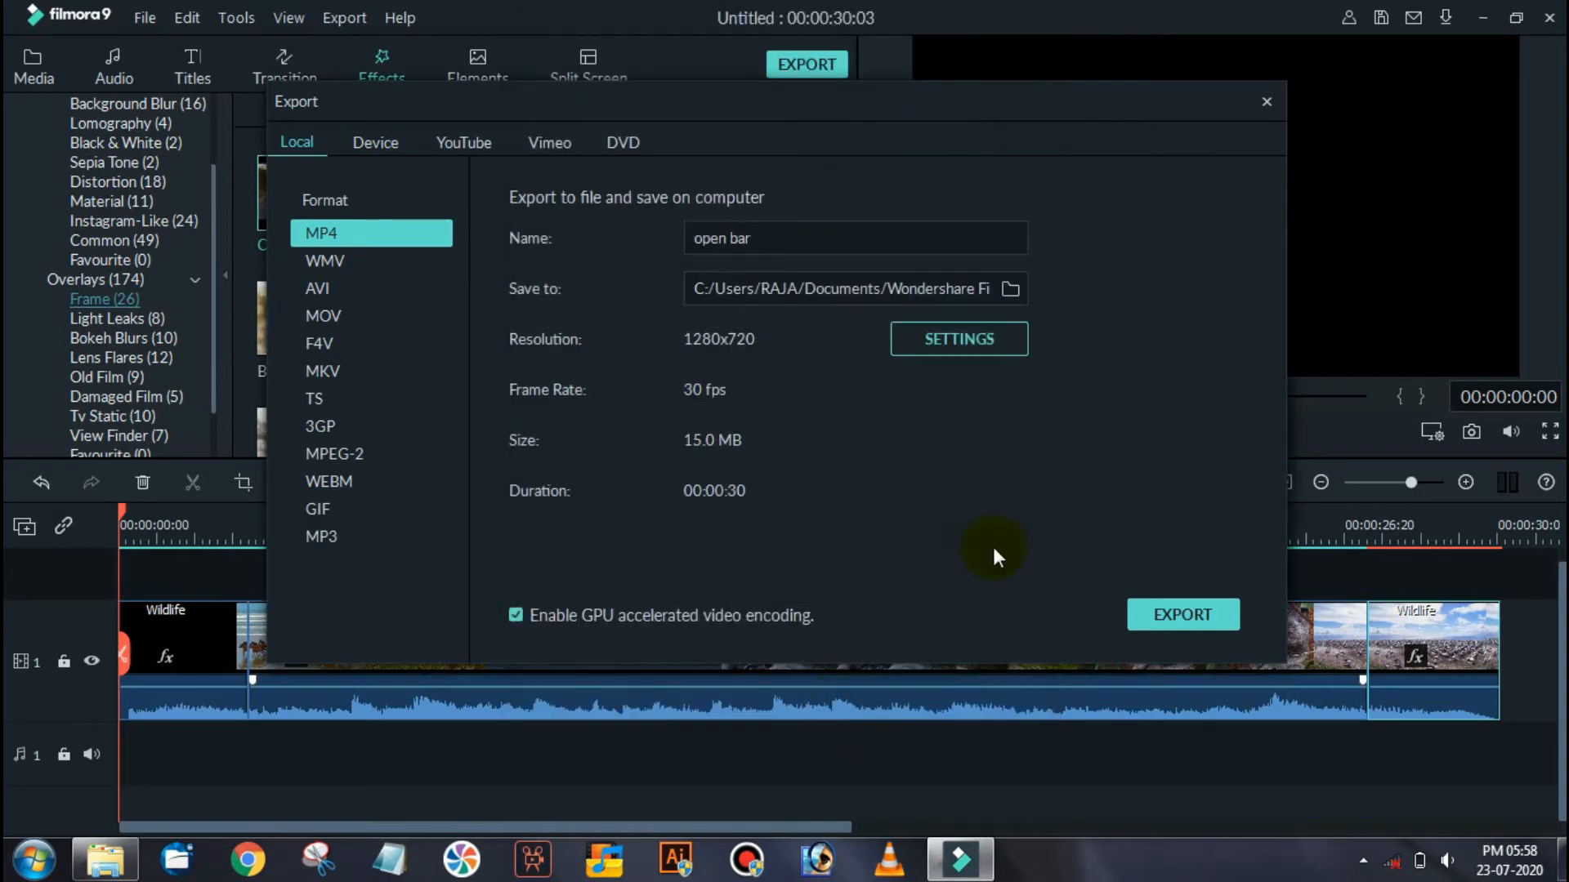
left_click(1175, 613)
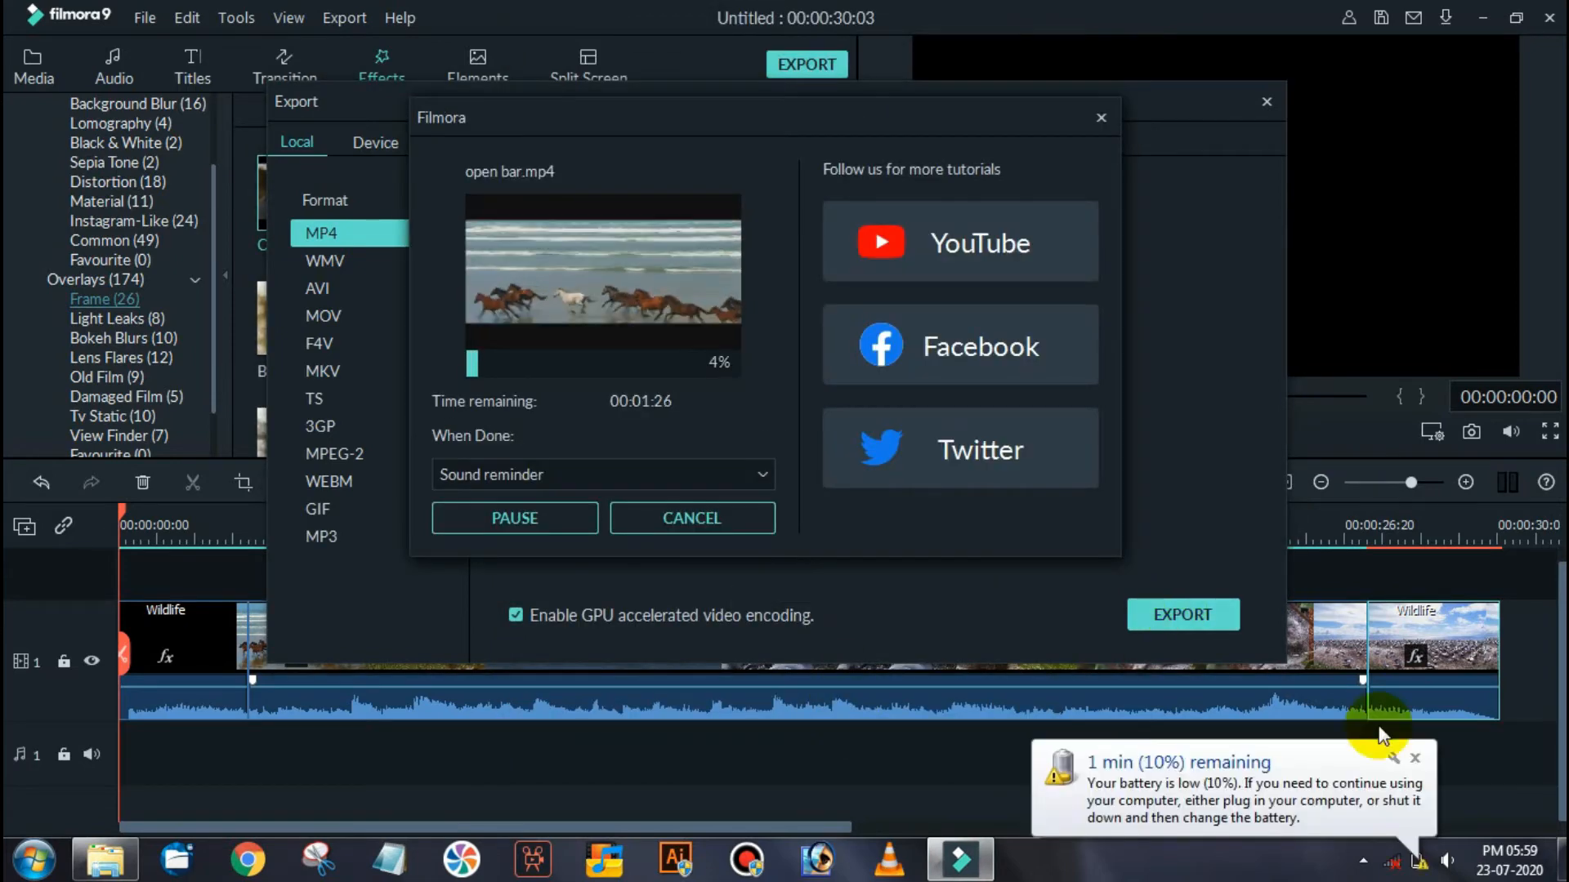
- Dismiss the low-battery notice, close the export windows once rendering completes, and exit Filmora
left_click(1419, 759)
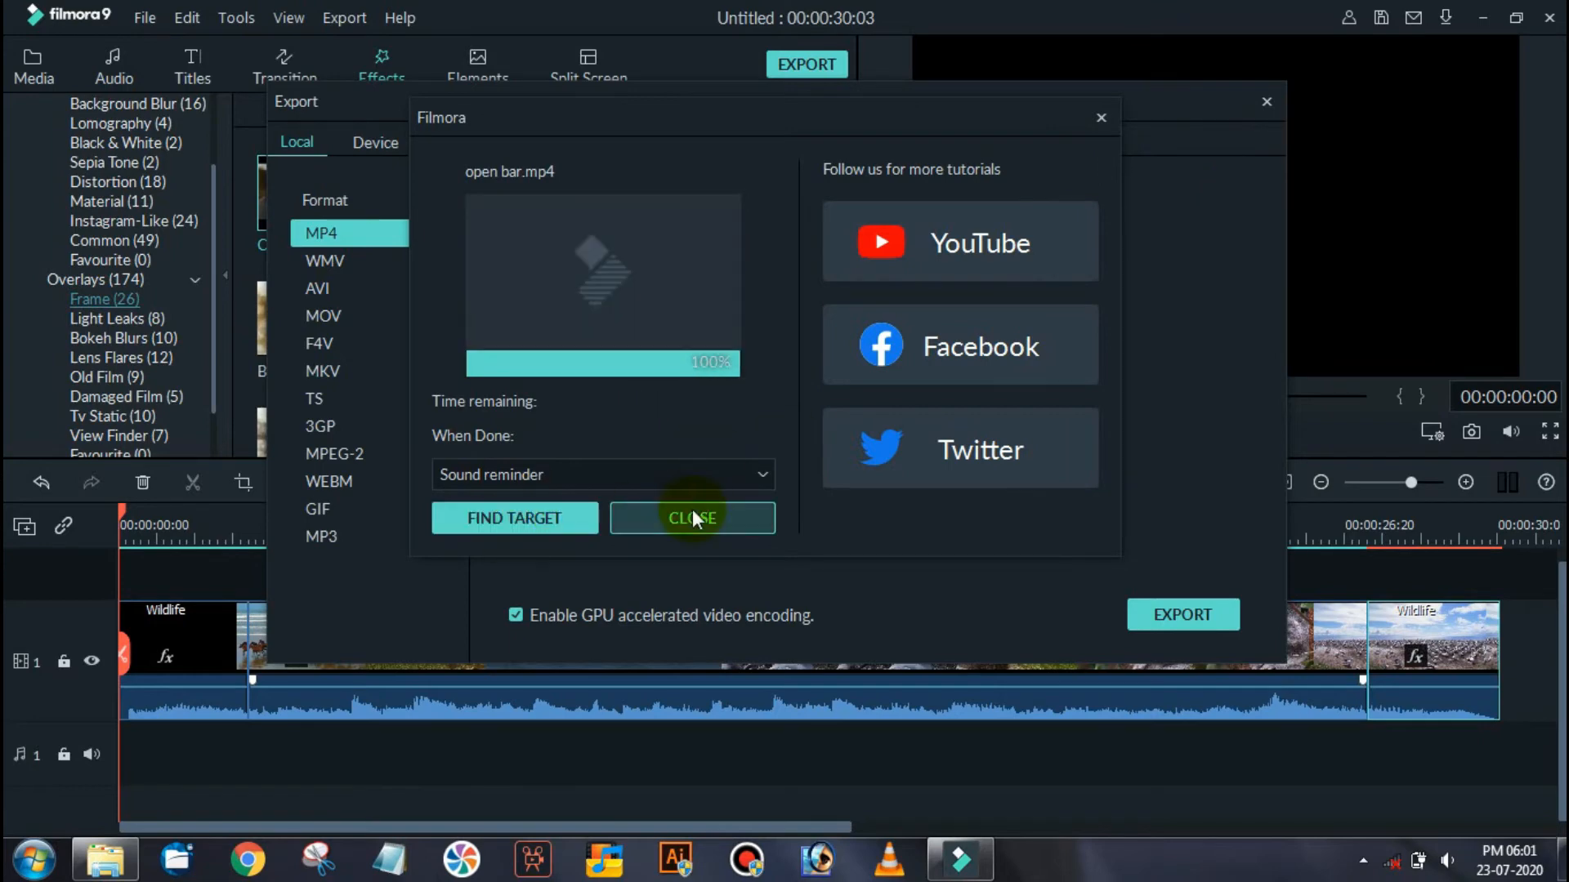
left_click(693, 518)
left_click(1266, 102)
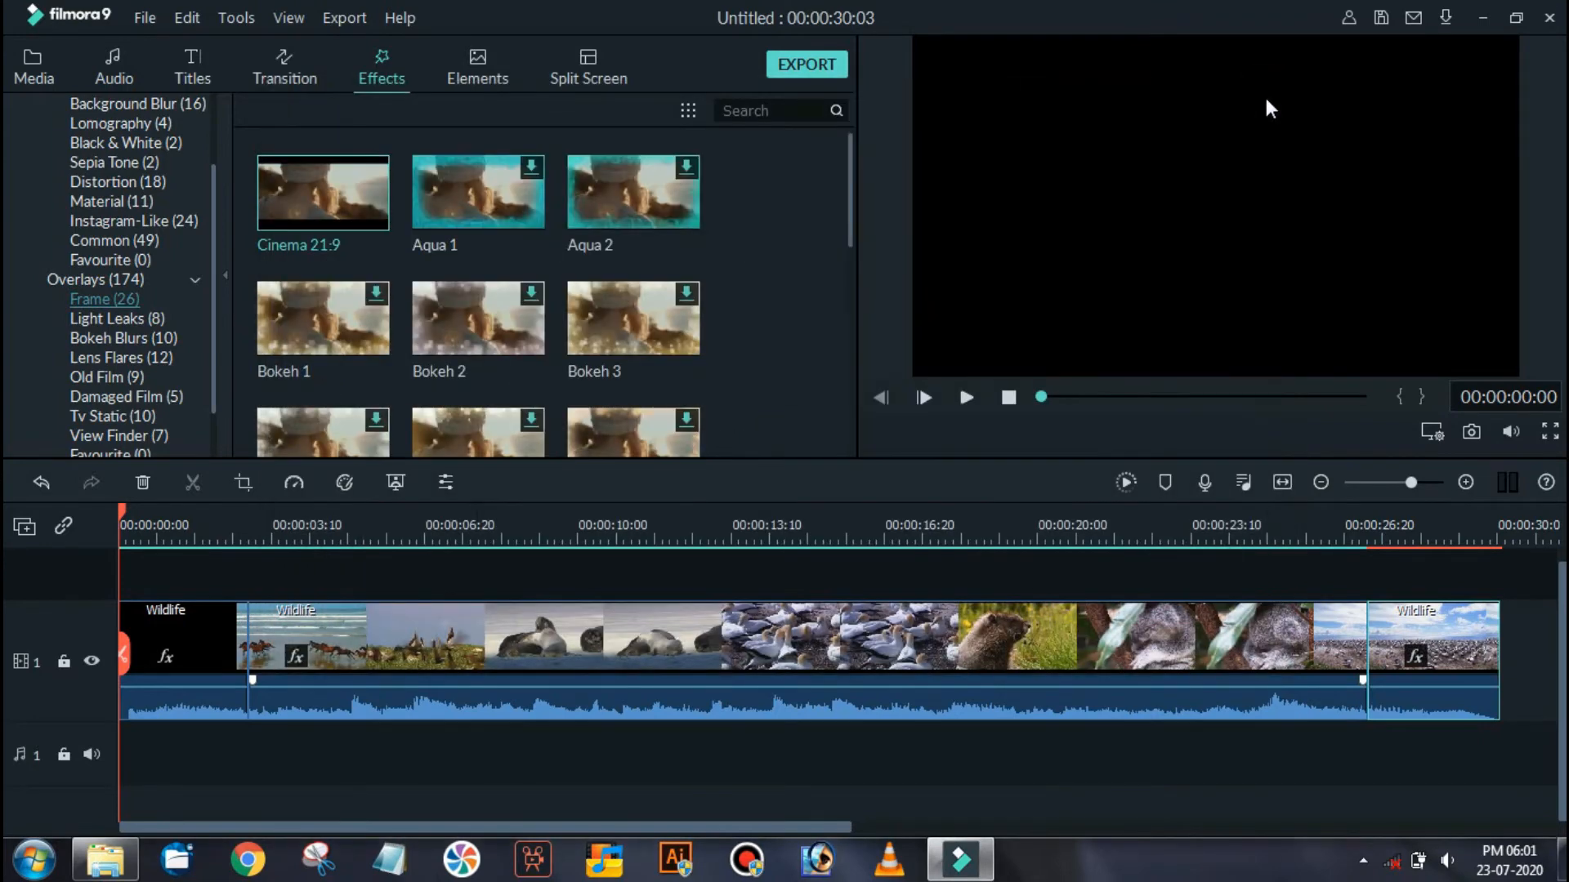
left_click(1550, 18)
left_click(892, 431)
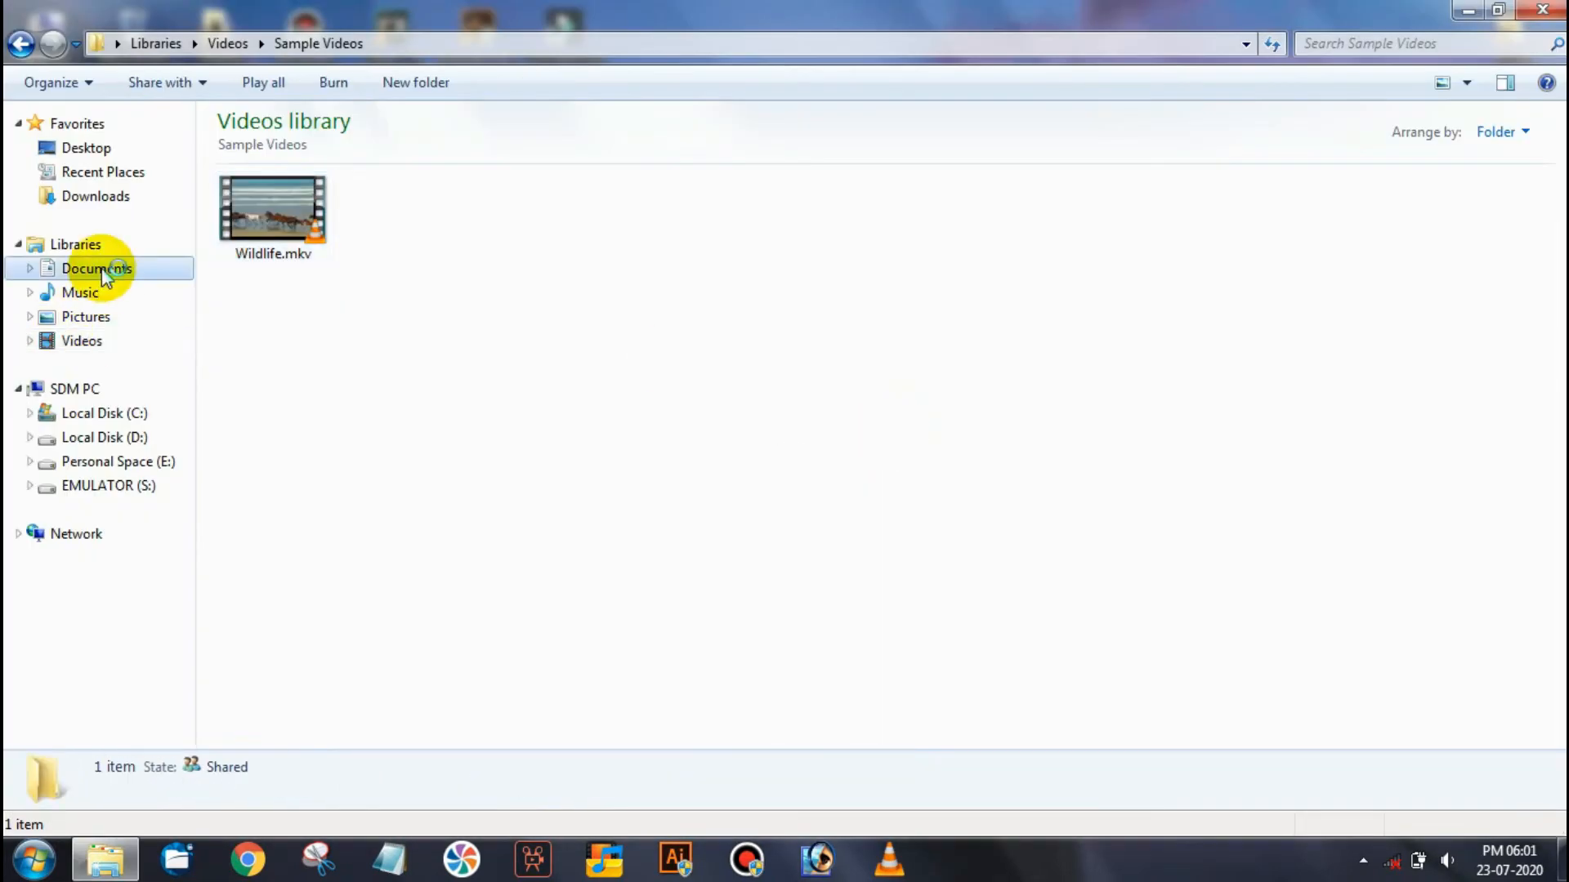
- Open the Wondershare Filmora 9 Output folder in Documents and play open bar.mp4 with VLC media player
double_click(764, 265)
double_click(634, 238)
left_click(374, 247)
right_click(386, 260)
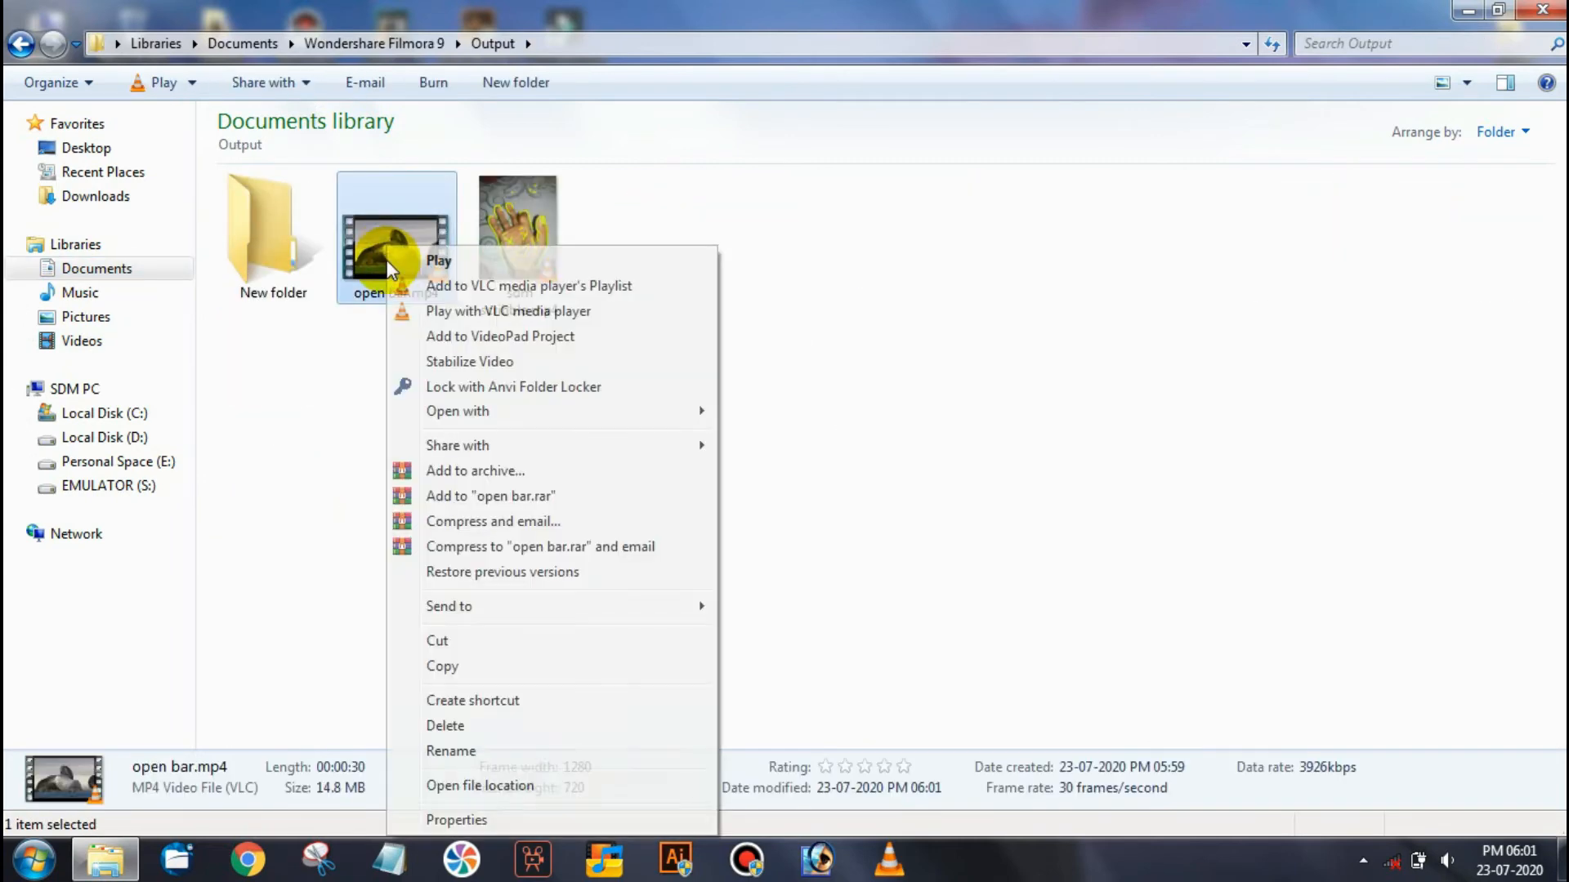
left_click(484, 311)
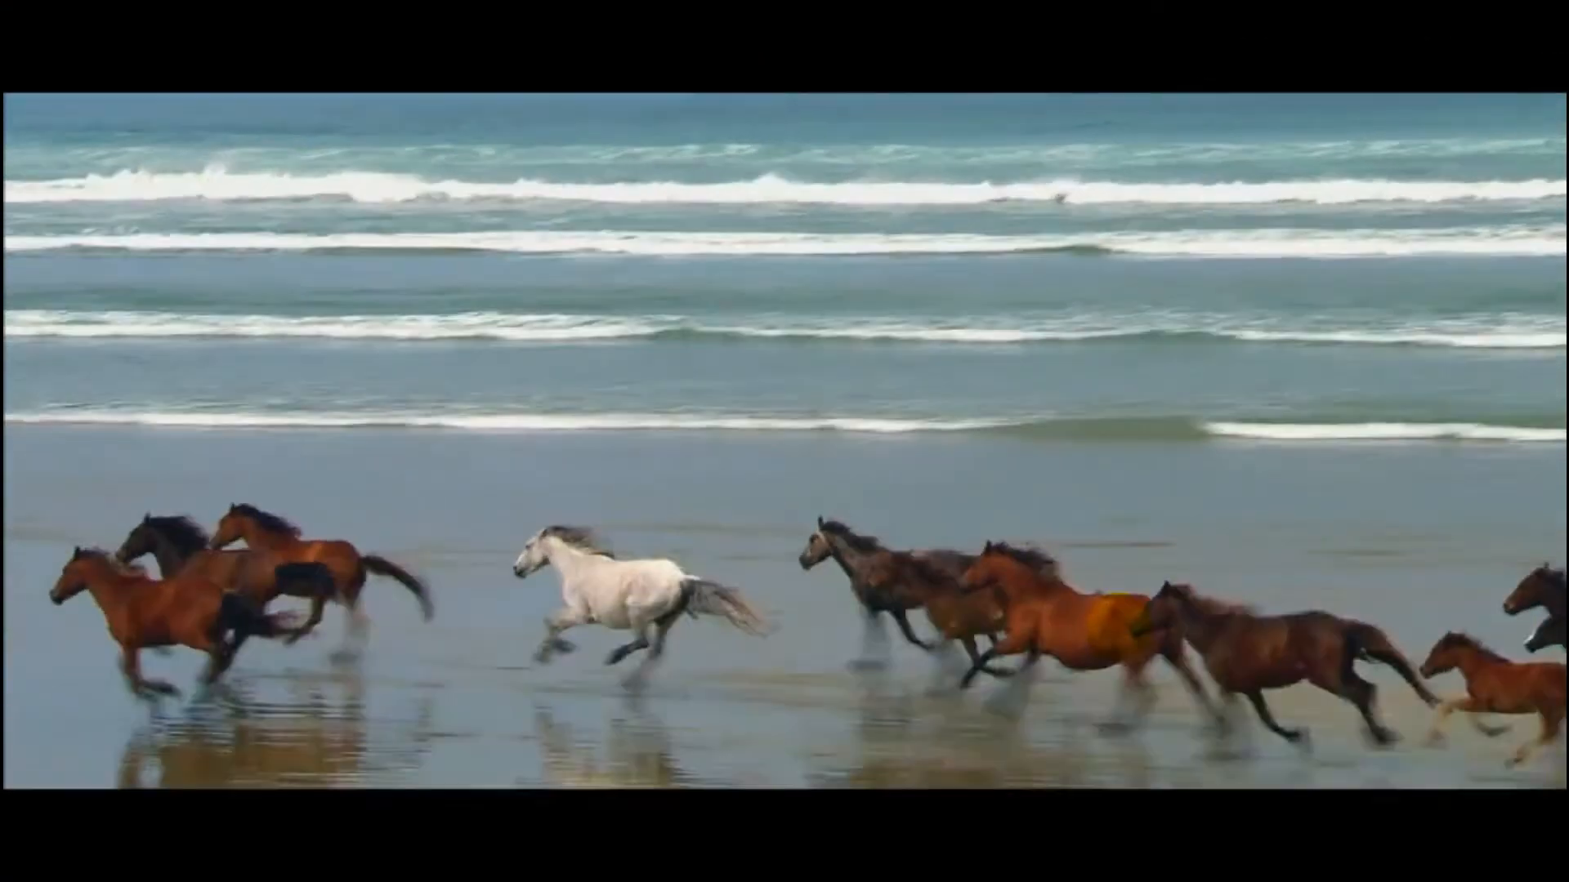
- Raise the playback volume to 125% and skip forward through the exported video to review the black bars
key("ctrl+Up")
key("ctrl+Up")
key("ctrl+Up")
key("ctrl+Up")
key("ctrl+Up")
key("ctrl+Up")
key("ctrl+Up")
key("ctrl+Up")
key("ctrl+Up")
key("ctrl+Up")
key("ctrl+Up")
key("ctrl+Up")
key("ctrl+Up")
key("ctrl+Up")
key("ctrl+Up")
key("ctrl+Up")
key("ctrl+Up")
key("ctrl+Up")
key("ctrl+Up")
key("ctrl+Up")
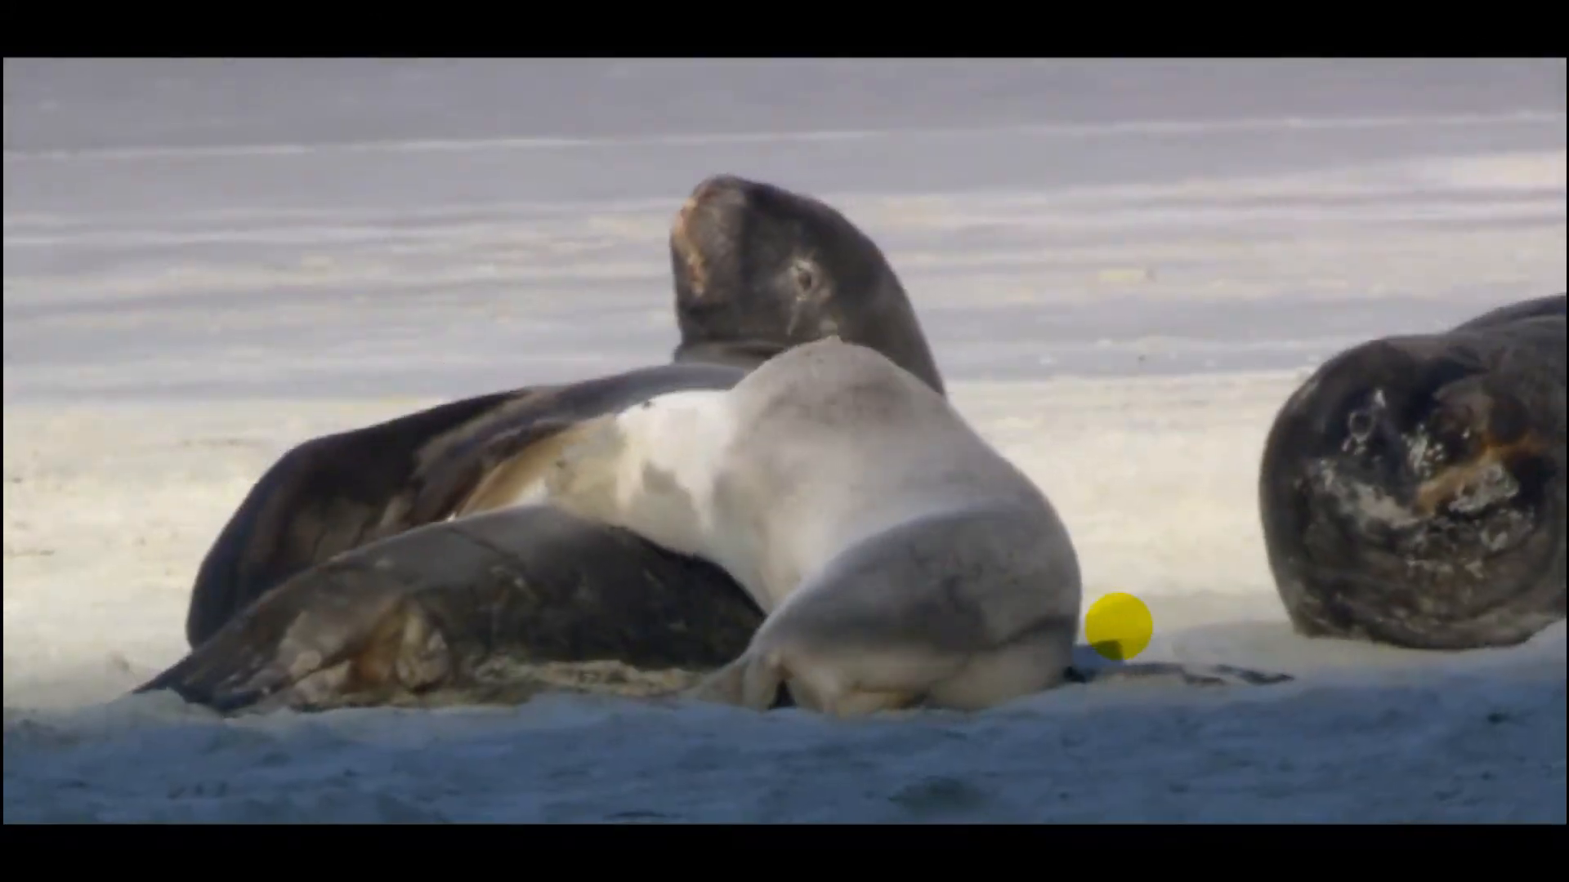
key("Right")
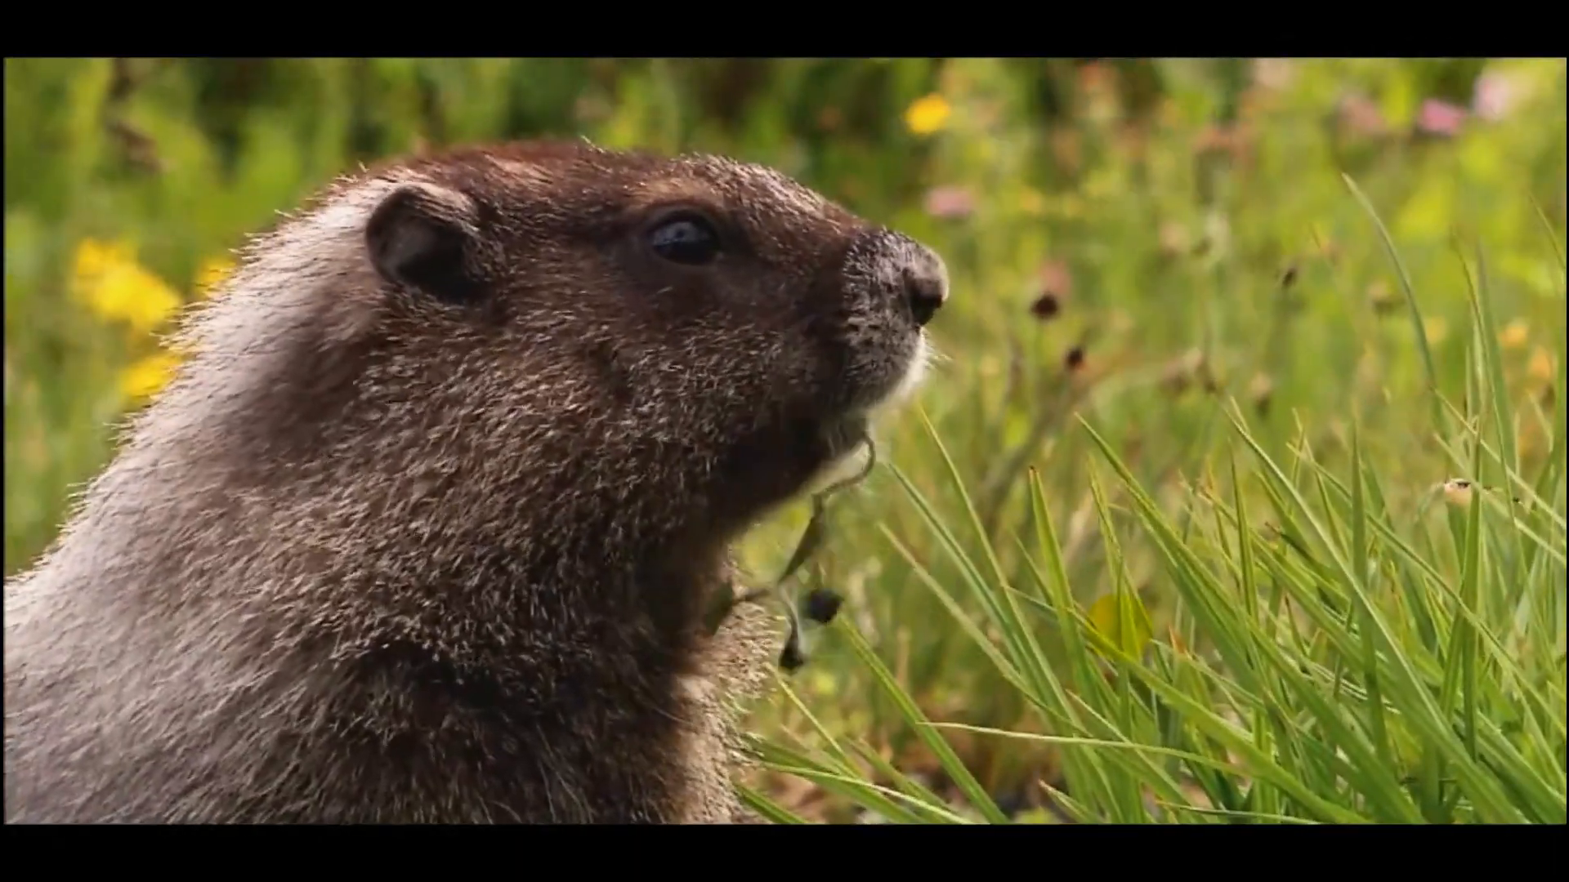
mouse_move(1272, 855)
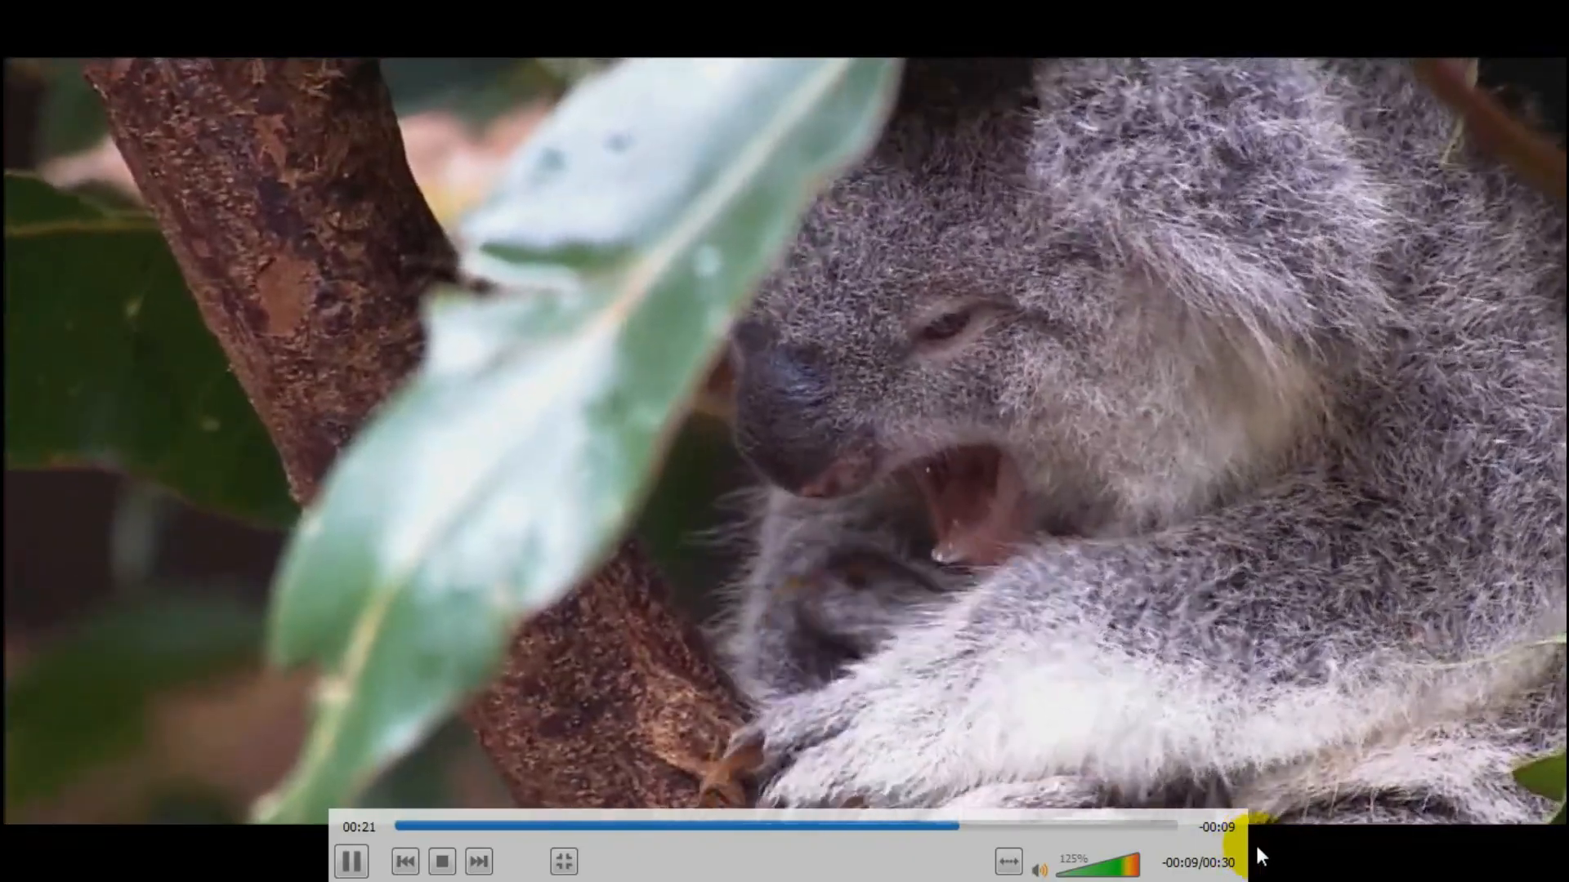